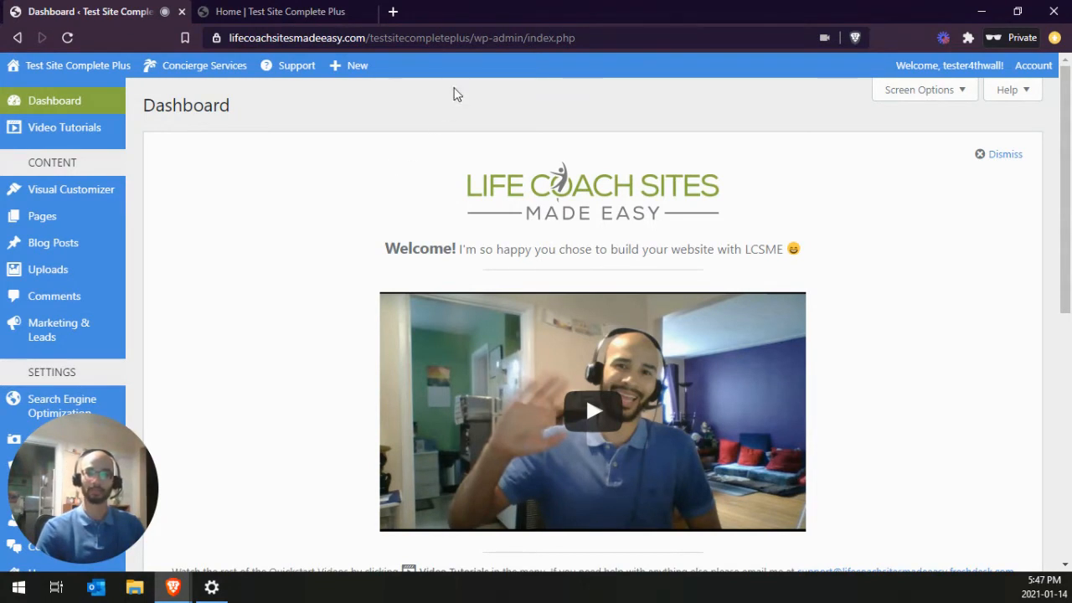
Review the live homepage's navigation menu and open the site's list of pages from the dashboard
{"action": "left_click", "coordinate": [287, 10]}
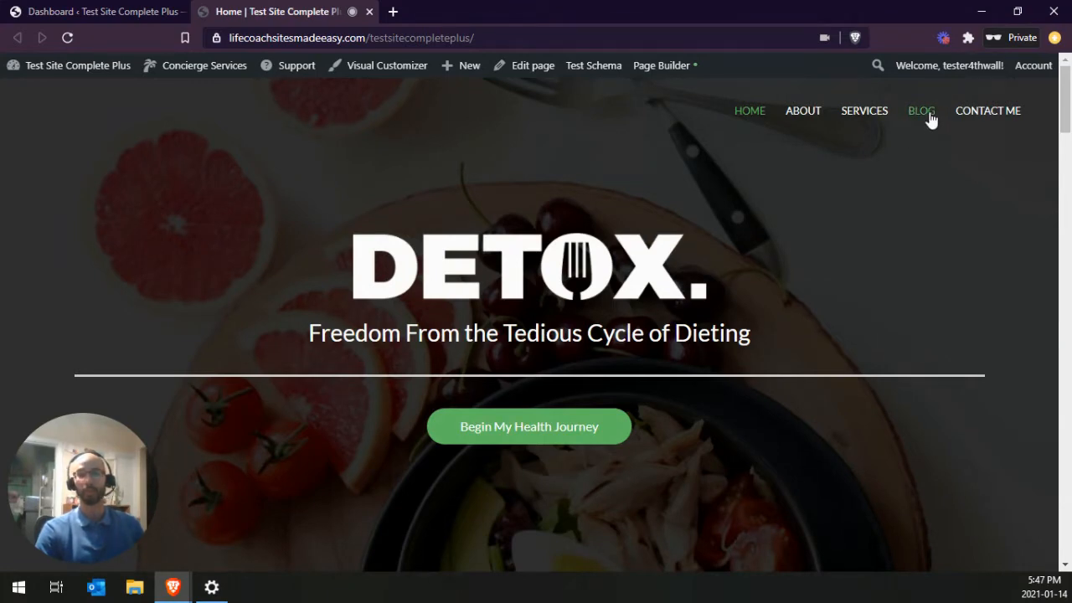
{"action": "left_click", "coordinate": [125, 11]}
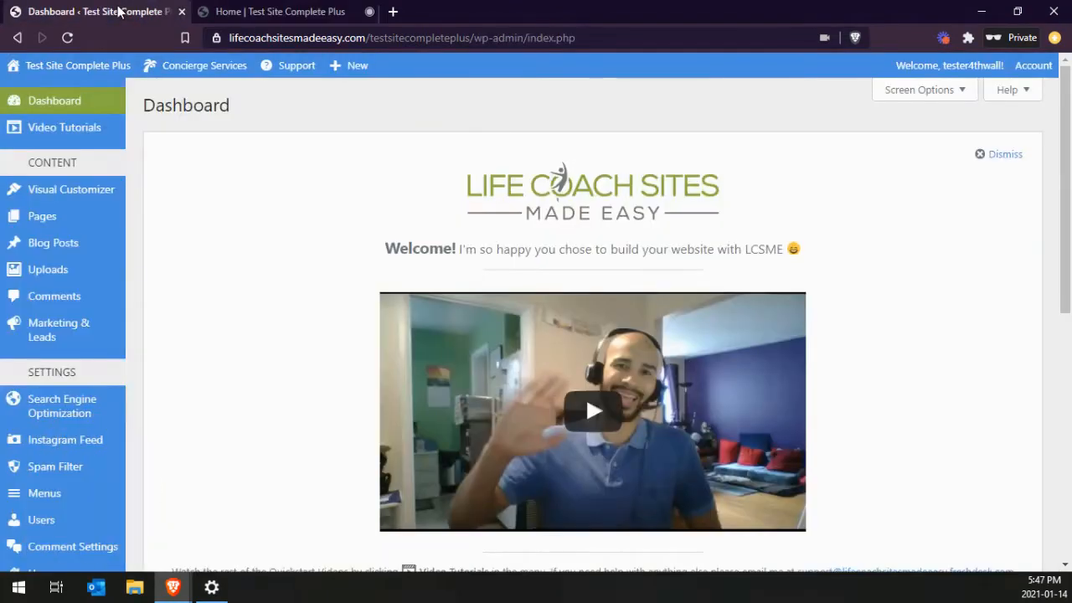
{"action": "left_click", "coordinate": [20, 221]}
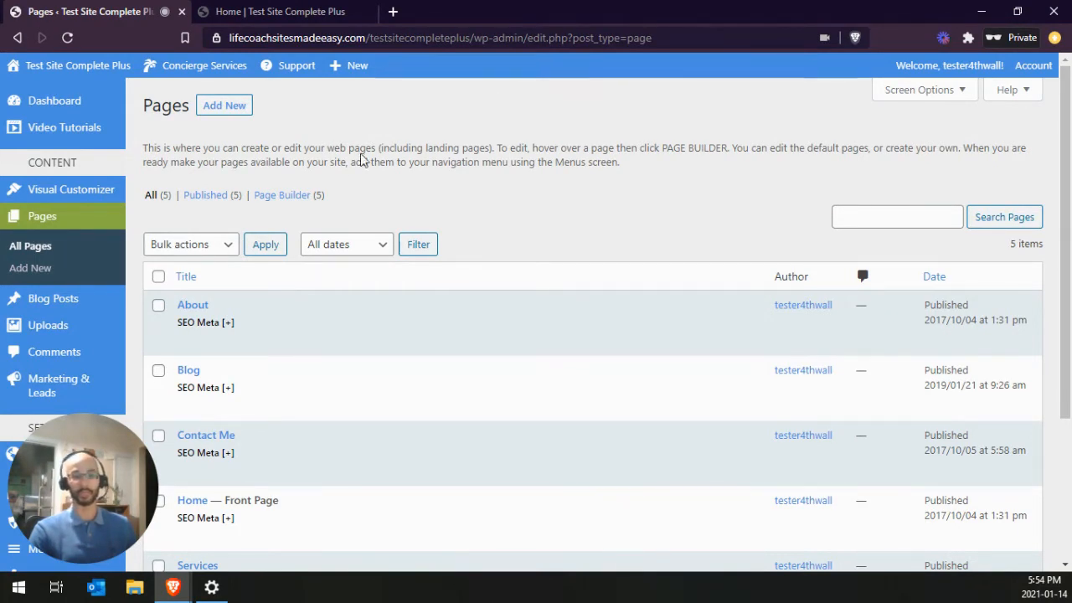
Set the Blog page to Private using Quick Edit and save the change
{"action": "scroll", "coordinate": [433, 204], "scroll_direction": "down", "scroll_amount": 1}
{"action": "scroll", "coordinate": [433, 204], "scroll_direction": "down", "scroll_amount": 2}
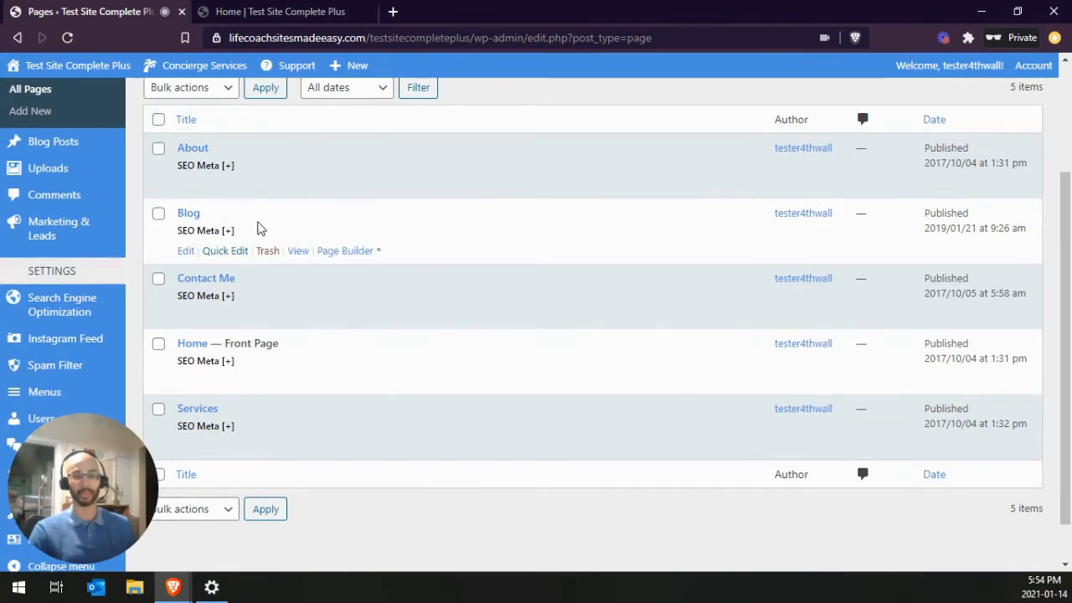
{"action": "left_click", "coordinate": [227, 251]}
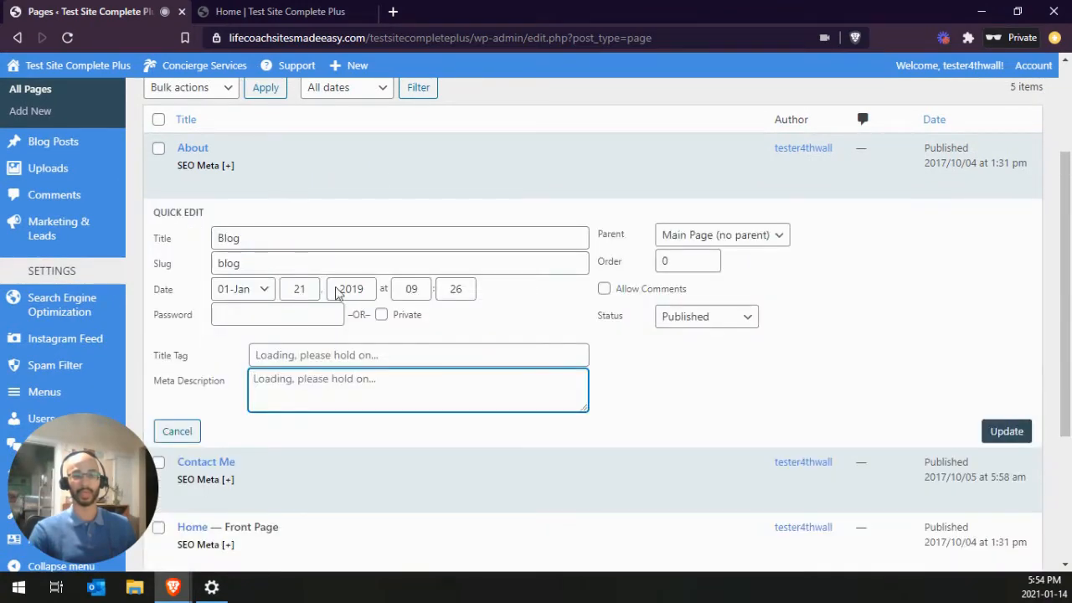
{"action": "left_click", "coordinate": [383, 318]}
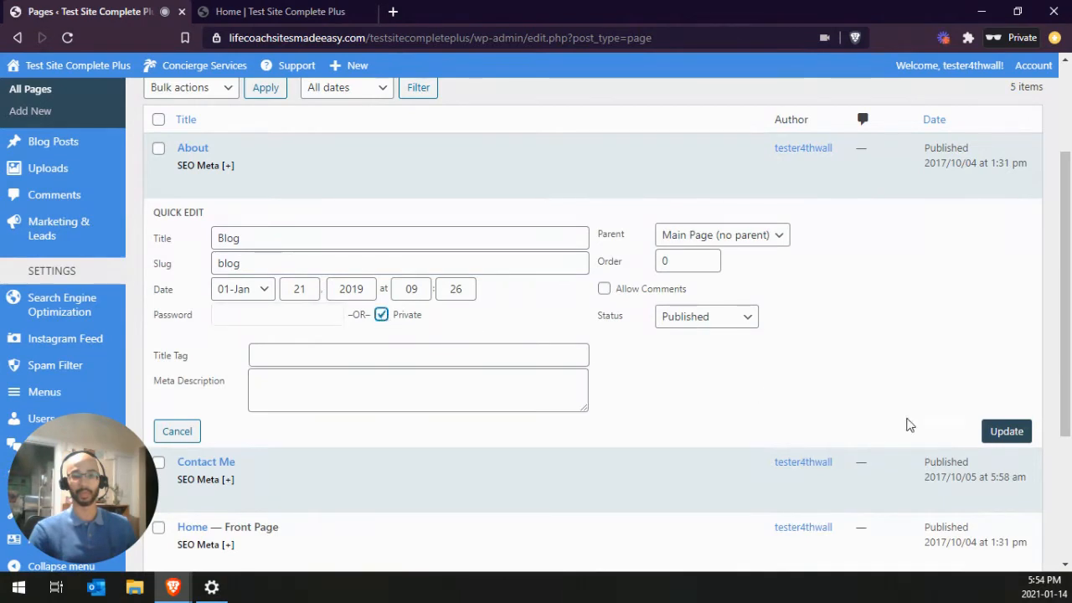
{"action": "left_click", "coordinate": [1008, 431]}
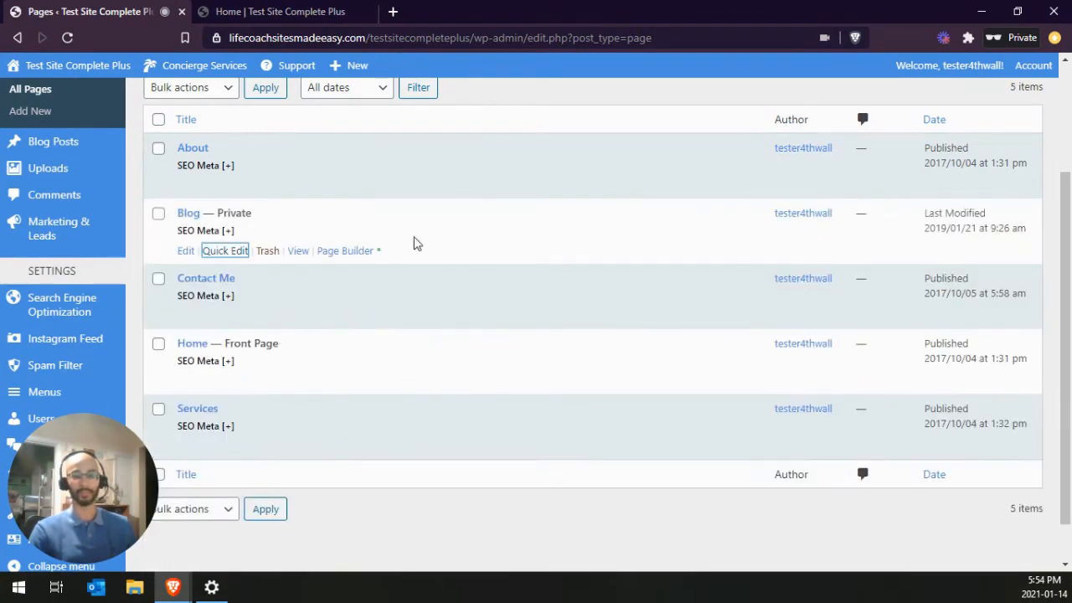
Move the Blog page to the trash
{"action": "scroll", "coordinate": [354, 218], "scroll_direction": "up", "scroll_amount": 1}
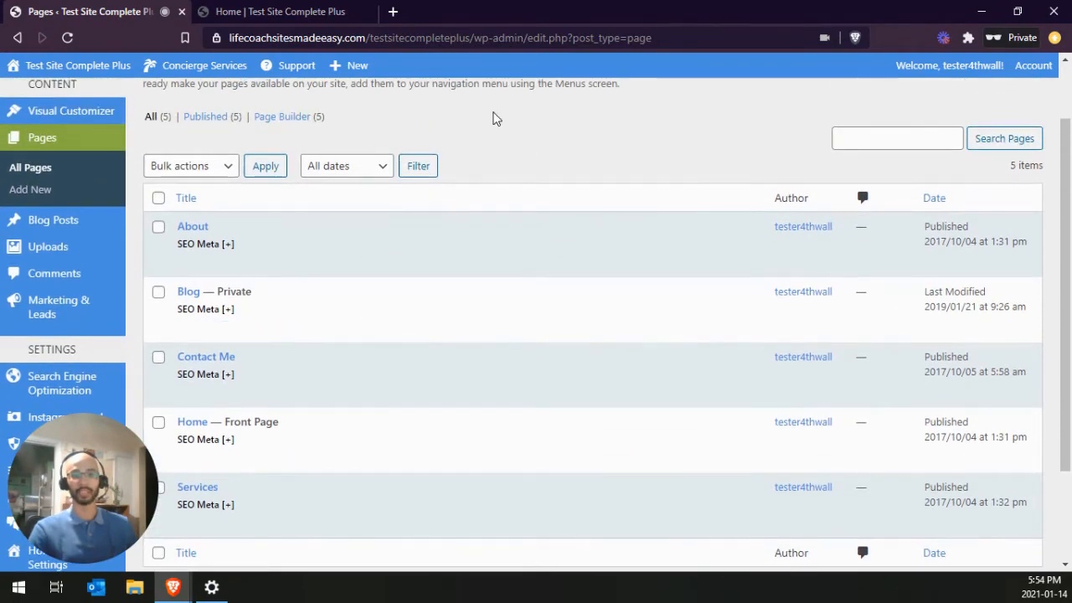
{"action": "scroll", "coordinate": [495, 100], "scroll_direction": "up", "scroll_amount": 1}
{"action": "scroll", "coordinate": [498, 136], "scroll_direction": "down", "scroll_amount": 1}
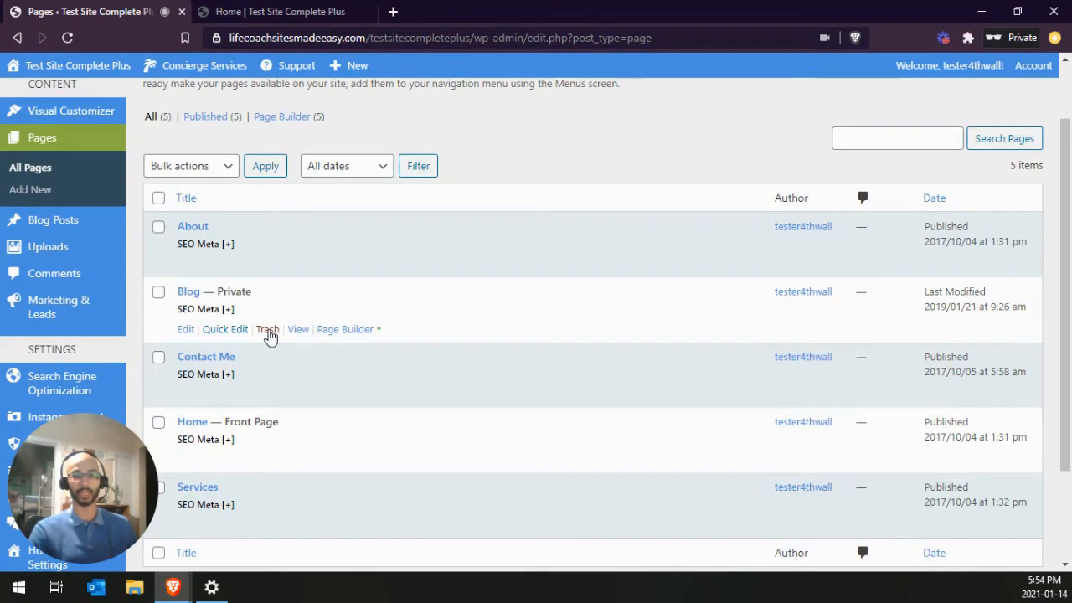
{"action": "left_click", "coordinate": [267, 330]}
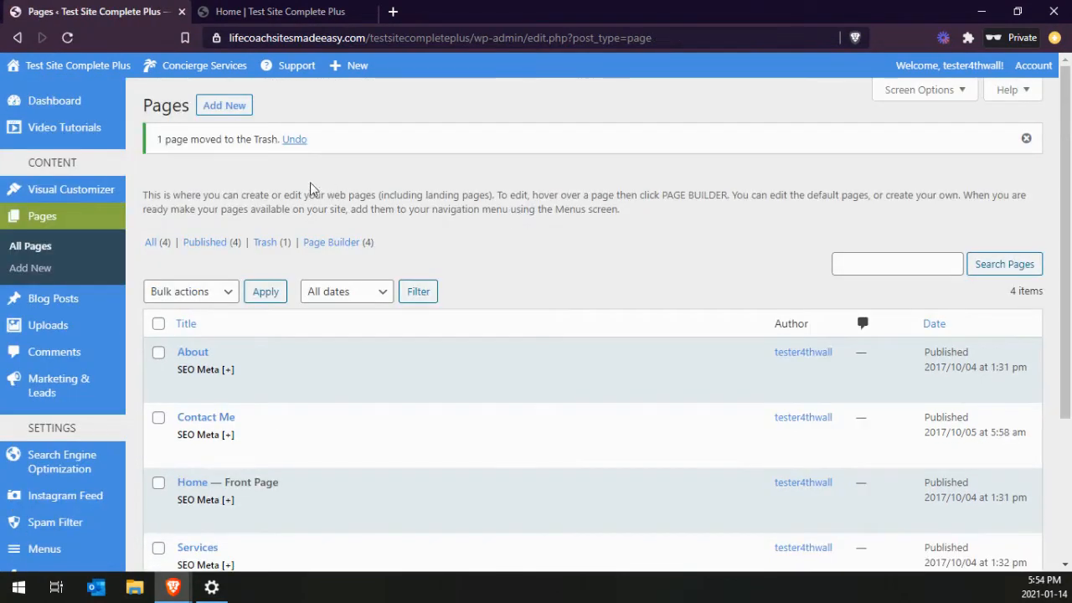
Restore the Blog page from the list of trashed pages
{"action": "left_click", "coordinate": [274, 243]}
{"action": "left_click", "coordinate": [275, 243]}
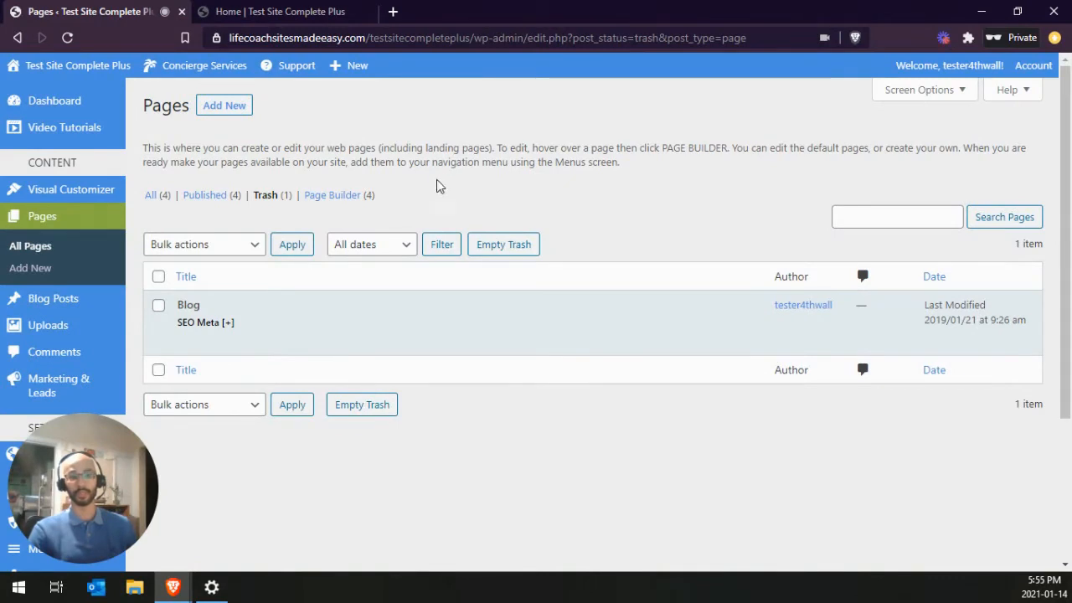
{"action": "left_click", "coordinate": [200, 344]}
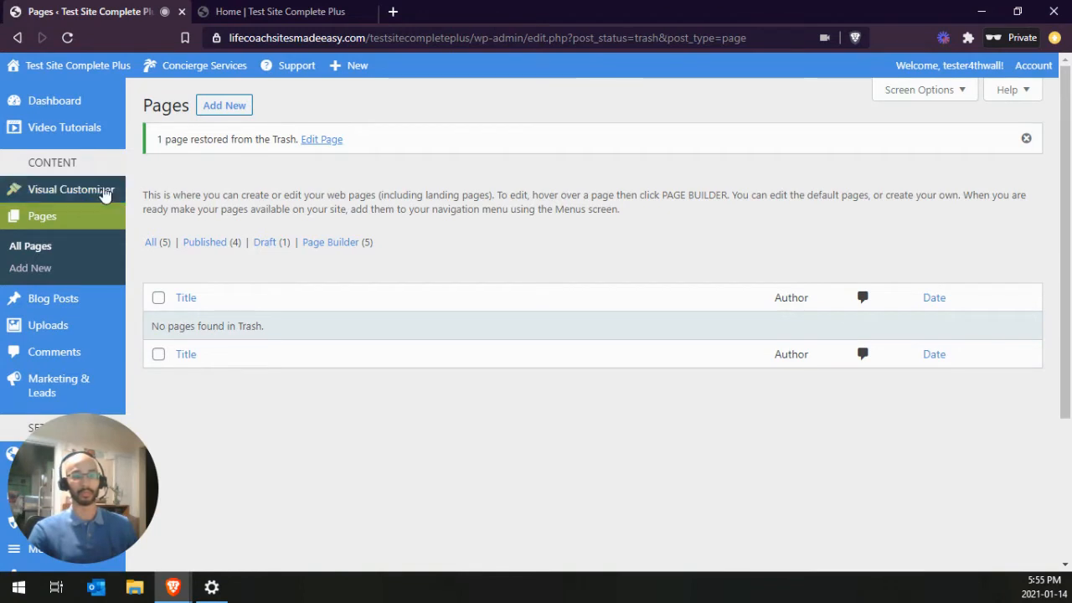
Remove the Blog item from the Primary Menu in the Visual Customizer's navigation menus
{"action": "left_click", "coordinate": [83, 191]}
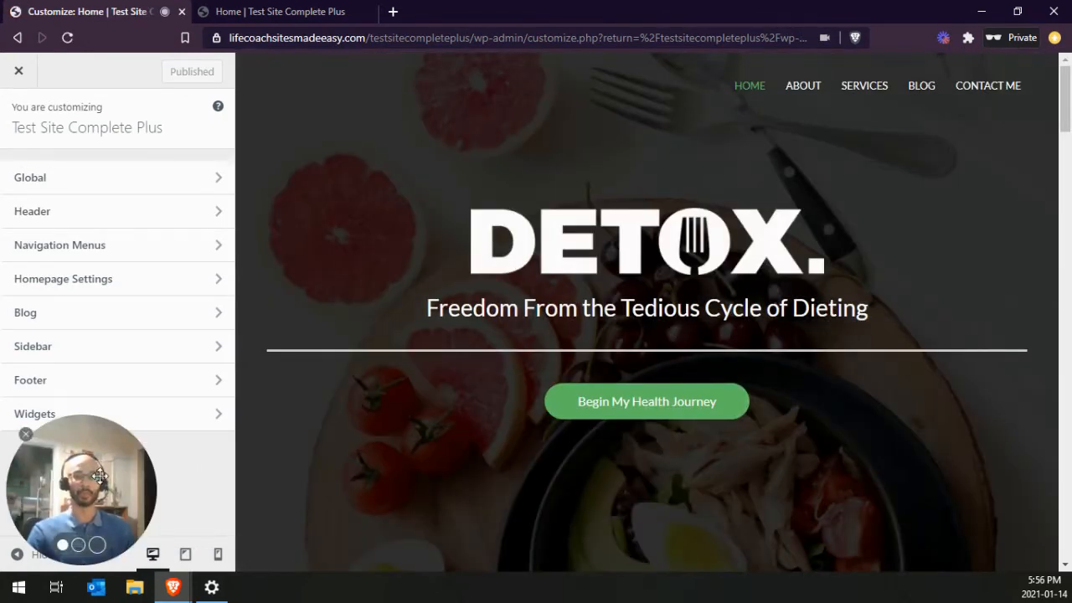
{"action": "left_click_drag", "start_coordinate": [99, 475], "coordinate": [1026, 484]}
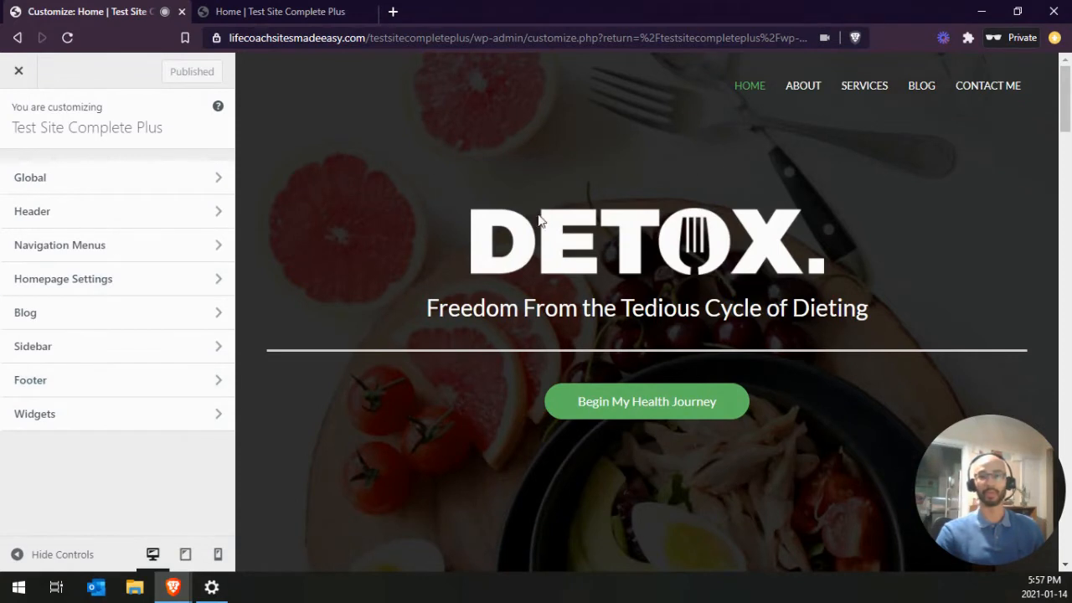
{"action": "left_click", "coordinate": [55, 247]}
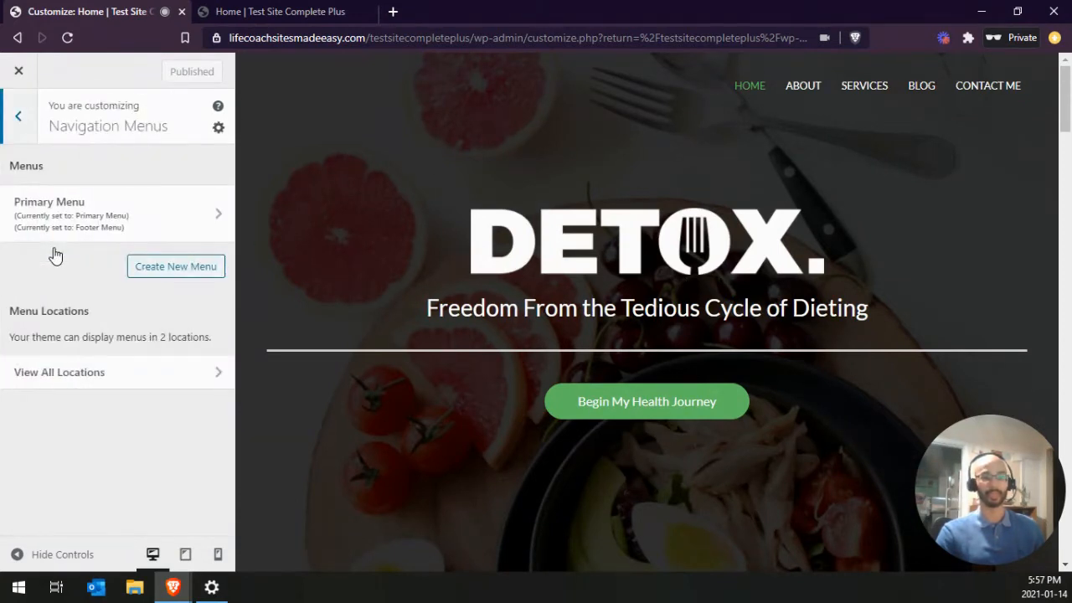
{"action": "left_click", "coordinate": [71, 214]}
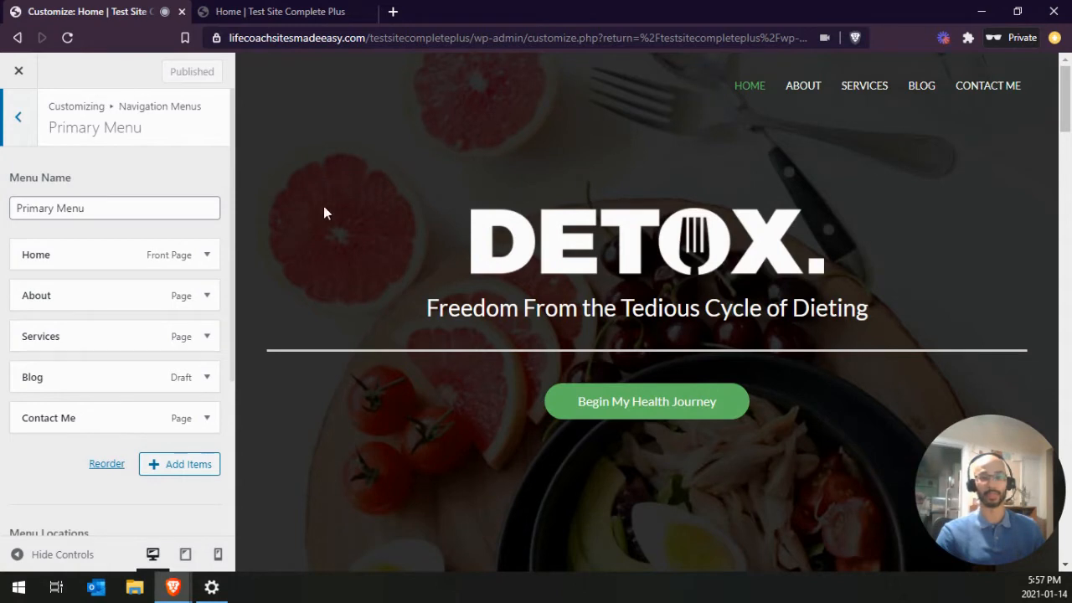
{"action": "left_click", "coordinate": [207, 382]}
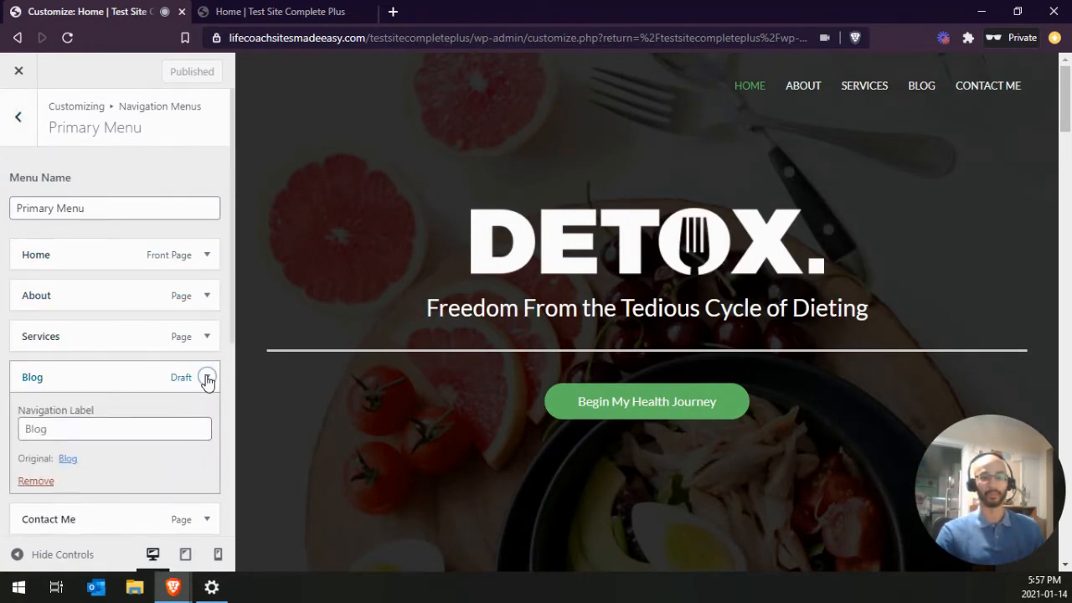
{"action": "left_click", "coordinate": [36, 481]}
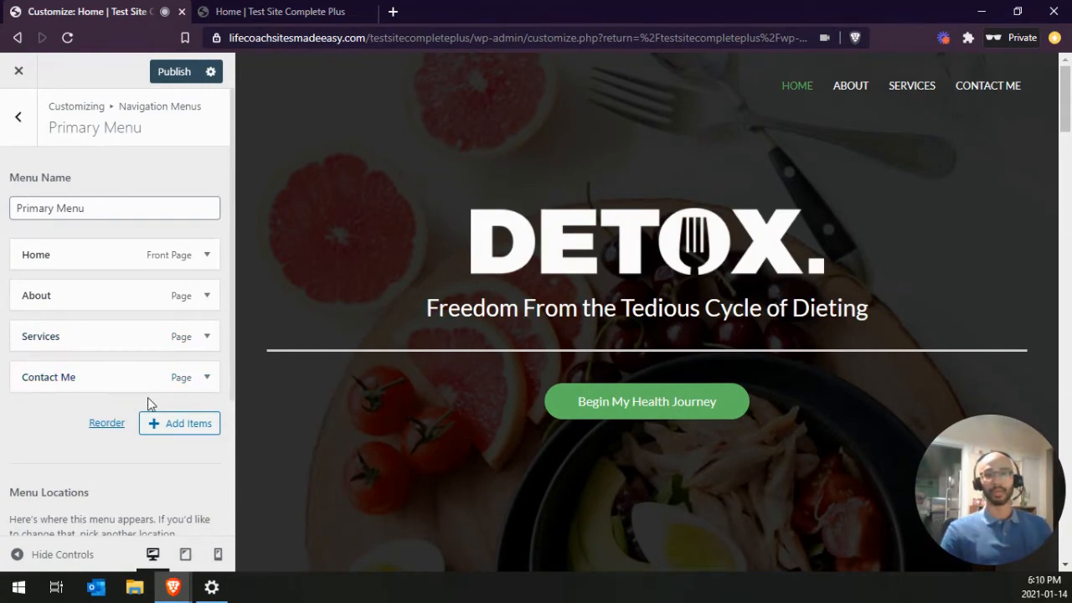
Examine the pages, posts and custom link options available for adding to the Primary Menu
{"action": "left_click", "coordinate": [182, 425]}
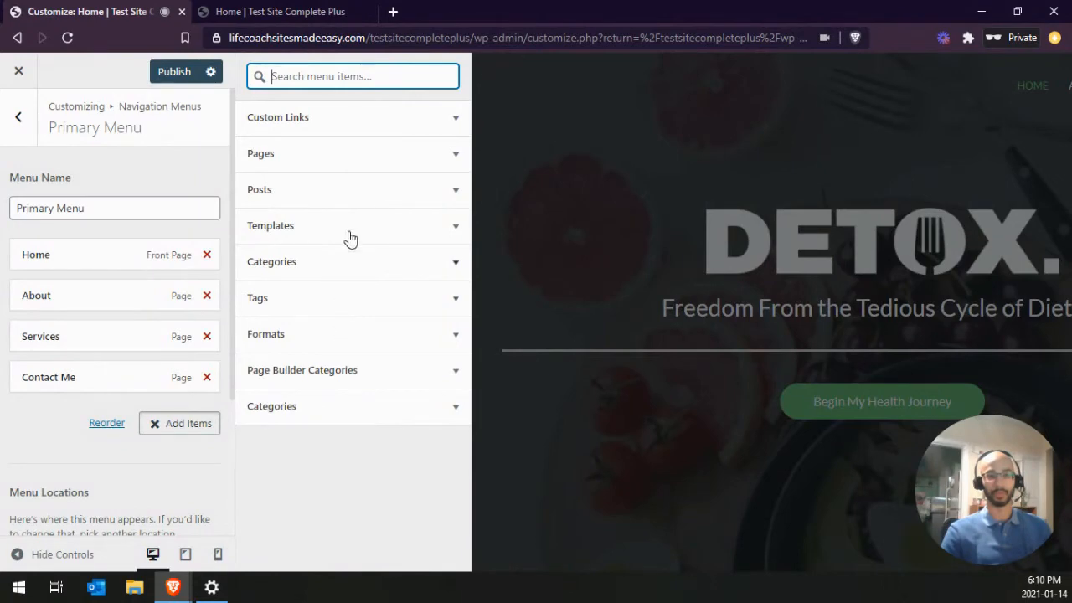
{"action": "left_click", "coordinate": [284, 157]}
{"action": "scroll", "coordinate": [344, 230], "scroll_direction": "down", "scroll_amount": 2}
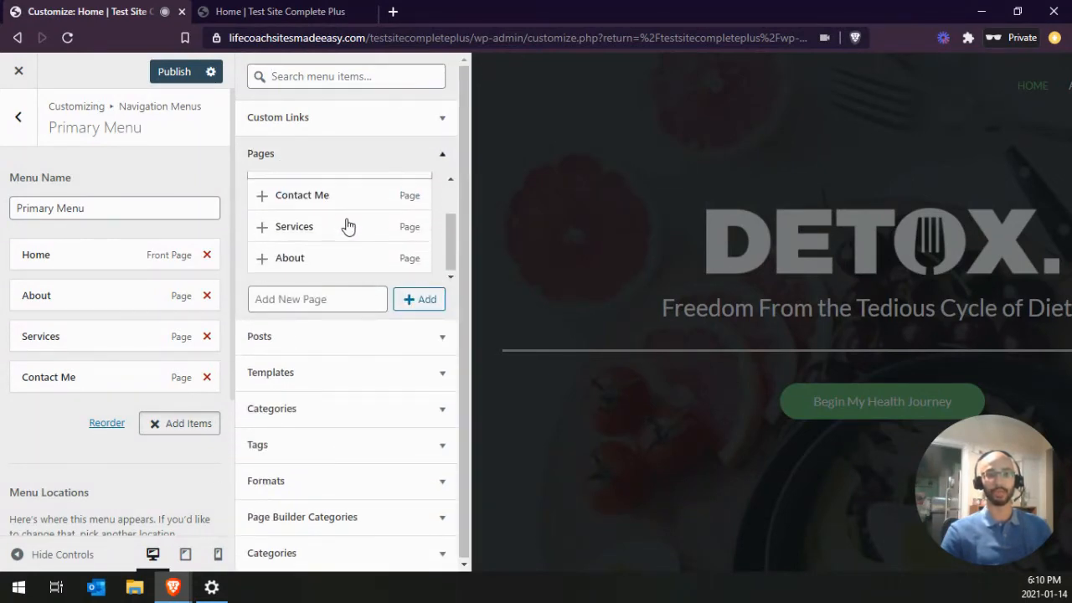
{"action": "scroll", "coordinate": [346, 227], "scroll_direction": "up", "scroll_amount": 2}
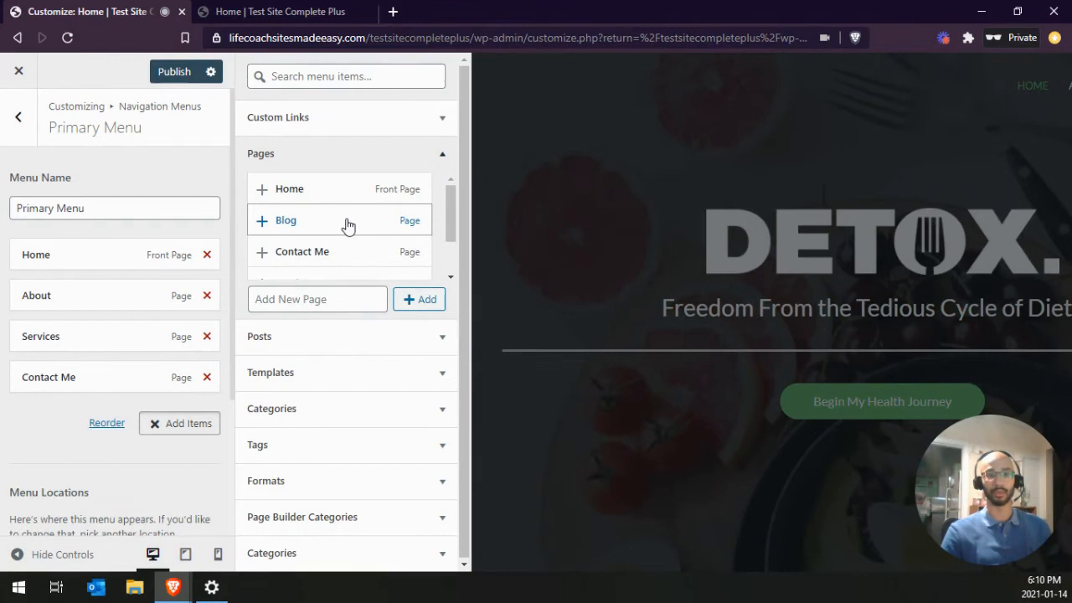
{"action": "left_click", "coordinate": [357, 155]}
{"action": "left_click", "coordinate": [320, 192]}
{"action": "scroll", "coordinate": [328, 263], "scroll_direction": "down", "scroll_amount": 3}
{"action": "scroll", "coordinate": [327, 263], "scroll_direction": "up", "scroll_amount": 3}
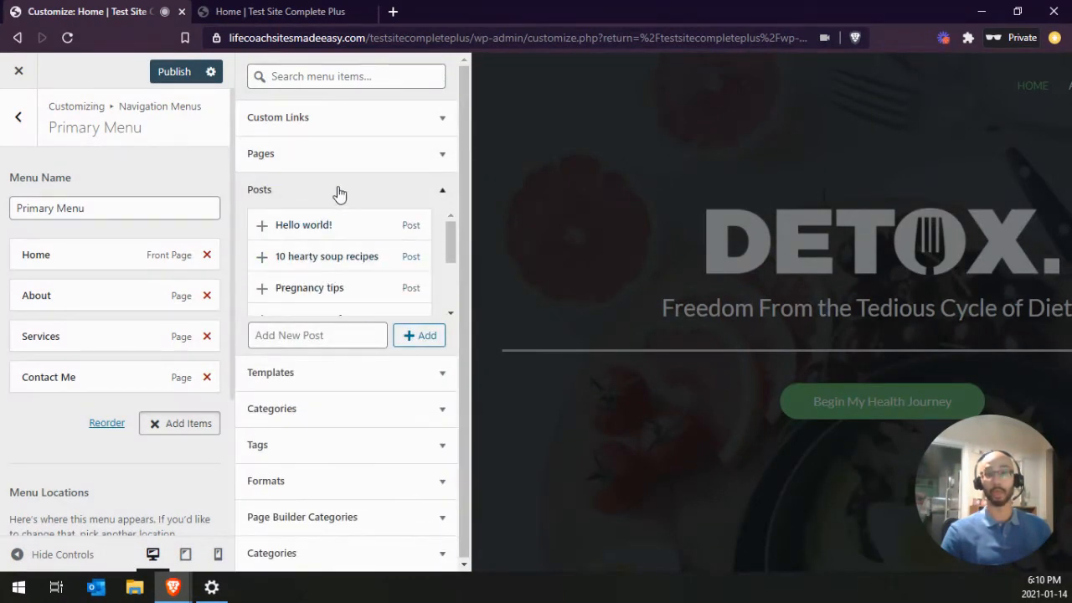
{"action": "left_click", "coordinate": [340, 193]}
{"action": "left_click", "coordinate": [309, 117]}
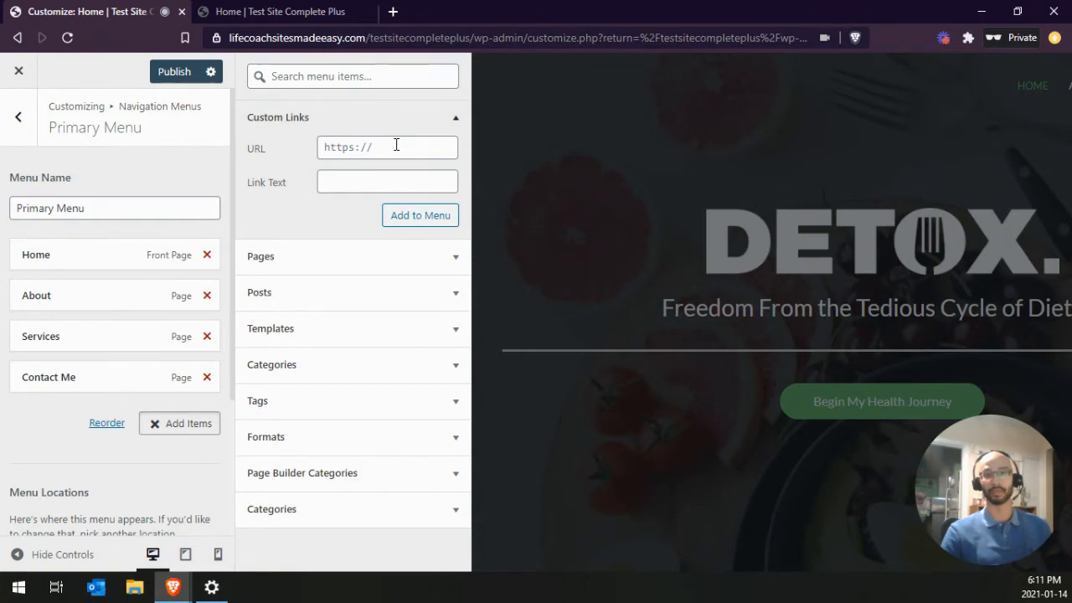
{"action": "left_click", "coordinate": [336, 121]}
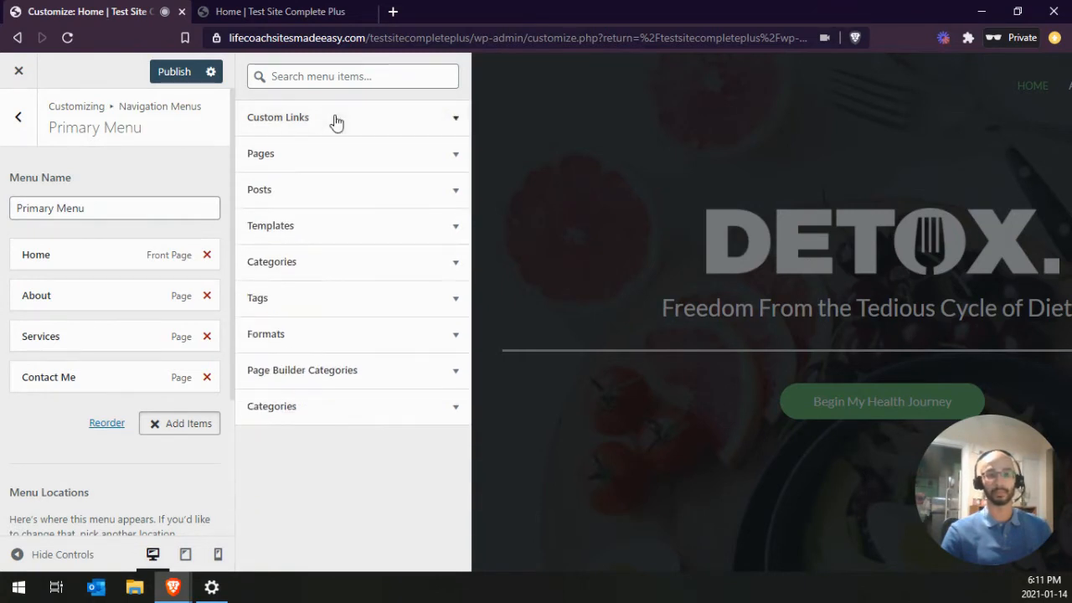
Add the Blog page to the Primary Menu and place it between Services and Contact Me
{"action": "left_click", "coordinate": [301, 159]}
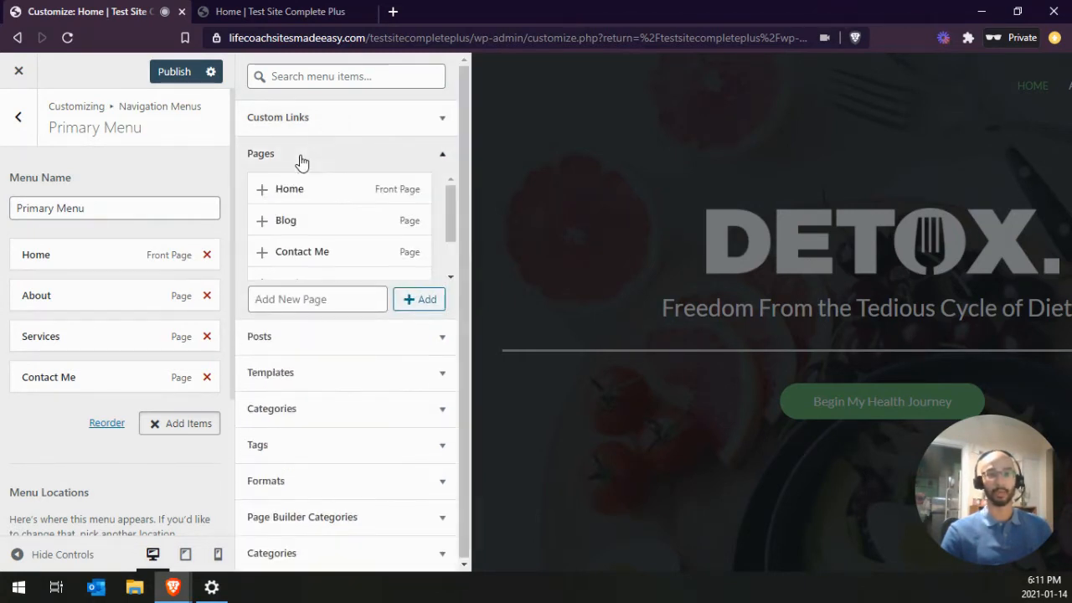
{"action": "left_click", "coordinate": [279, 225]}
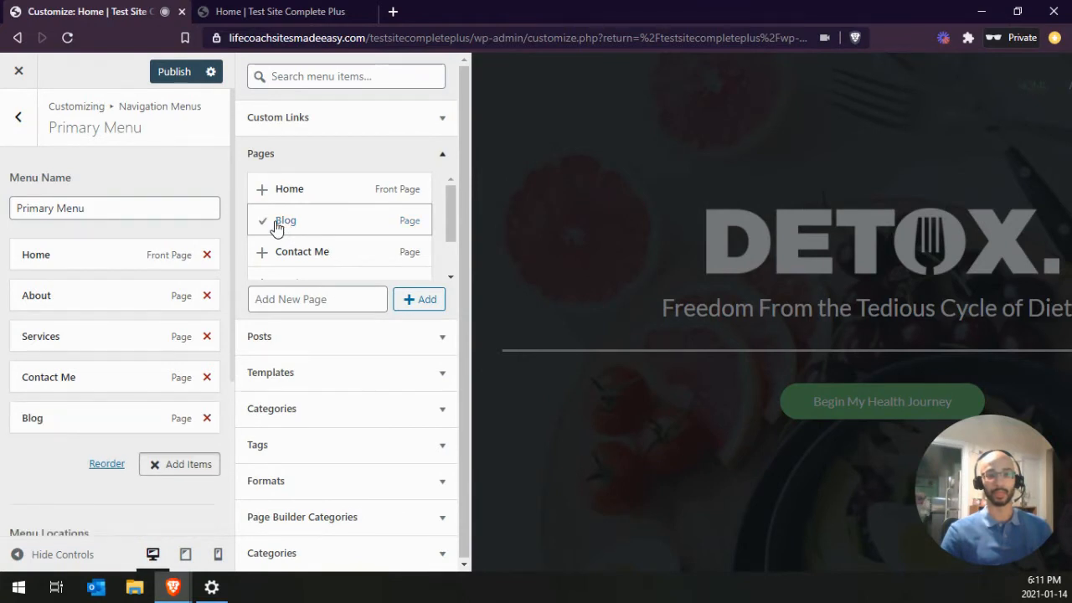
{"action": "left_click", "coordinate": [50, 477]}
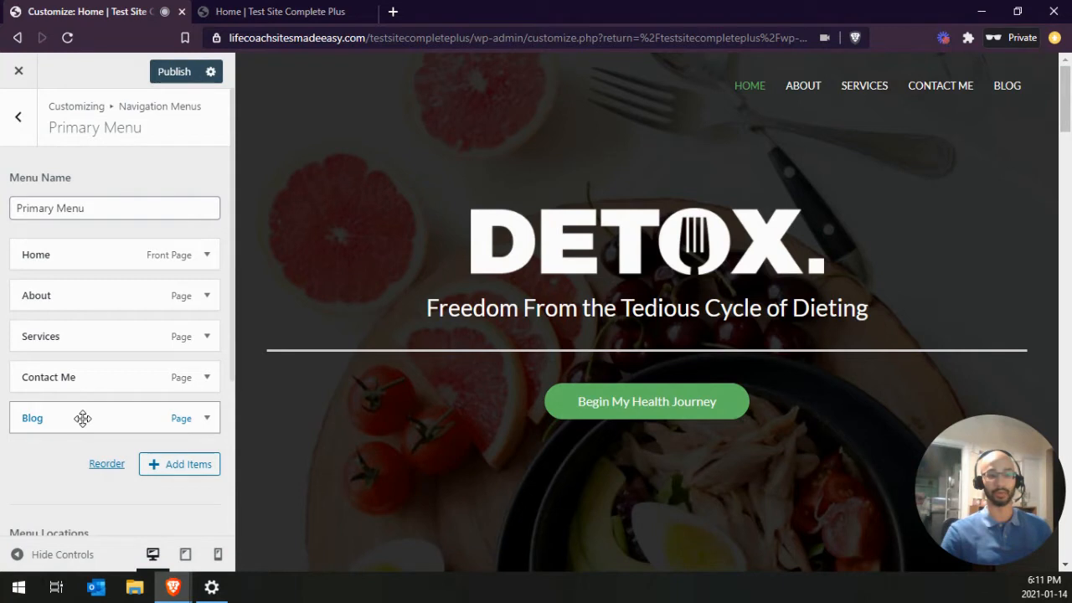
{"action": "left_click_drag", "start_coordinate": [82, 420], "coordinate": [78, 371]}
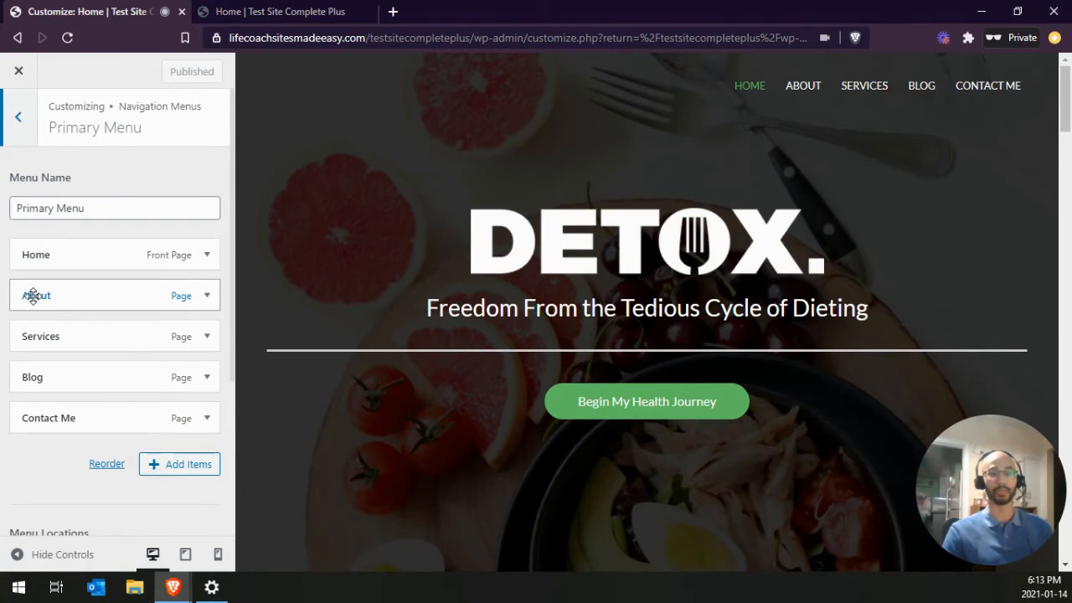
Nest the About menu item under Home as a sub-item and return it to the top level
{"action": "left_click_drag", "start_coordinate": [33, 296], "coordinate": [56, 287]}
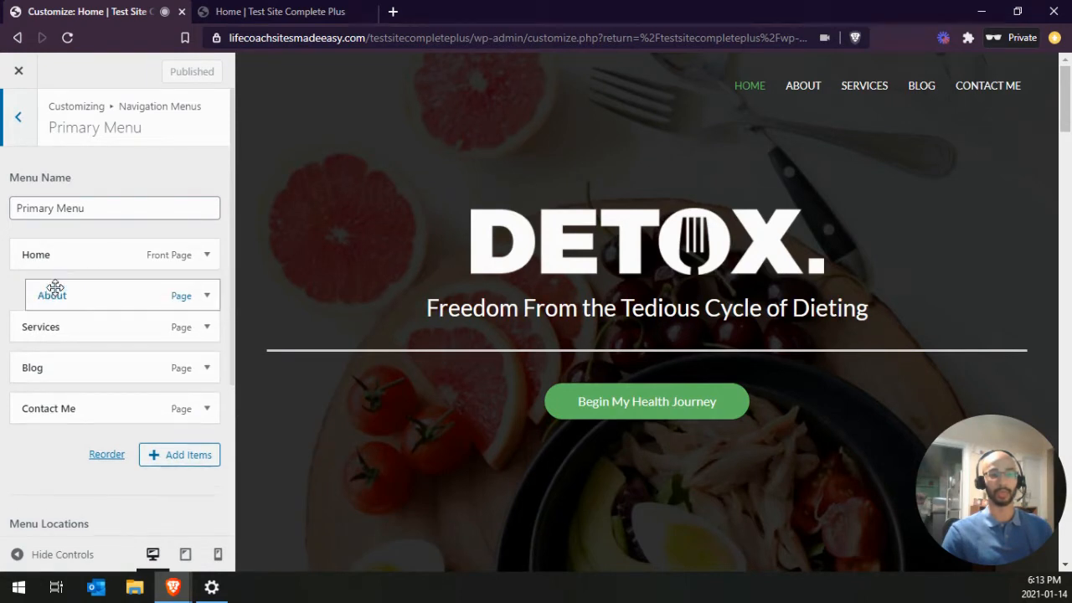
{"action": "mouse_move", "coordinate": [807, 94]}
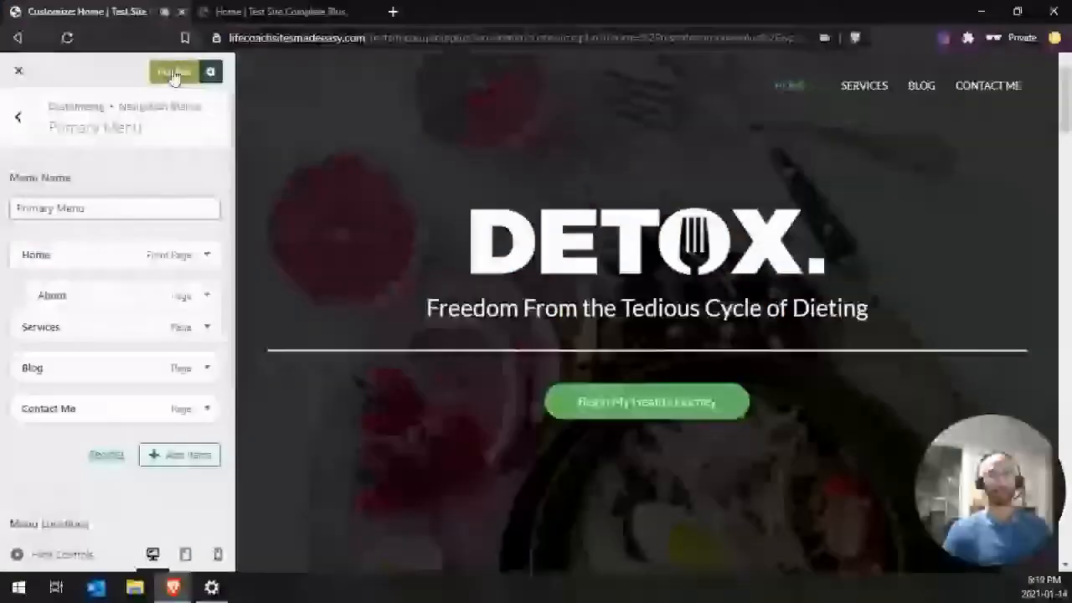
{"action": "left_click_drag", "start_coordinate": [93, 296], "coordinate": [72, 288]}
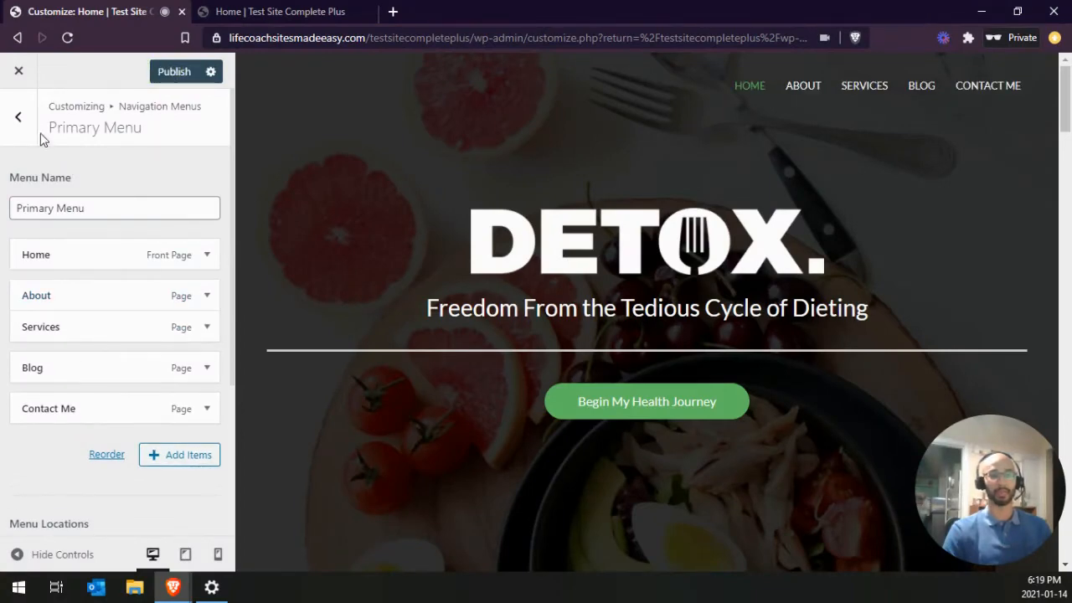
Leave the menu settings and open the Primary Header settings within the Header section
{"action": "left_click", "coordinate": [19, 118]}
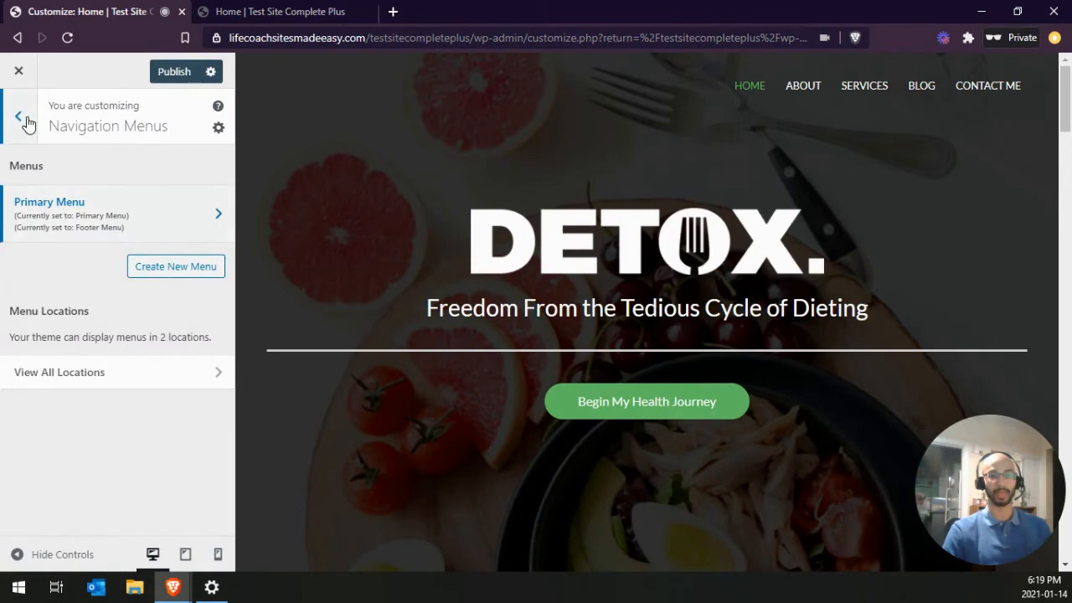
{"action": "left_click", "coordinate": [25, 123]}
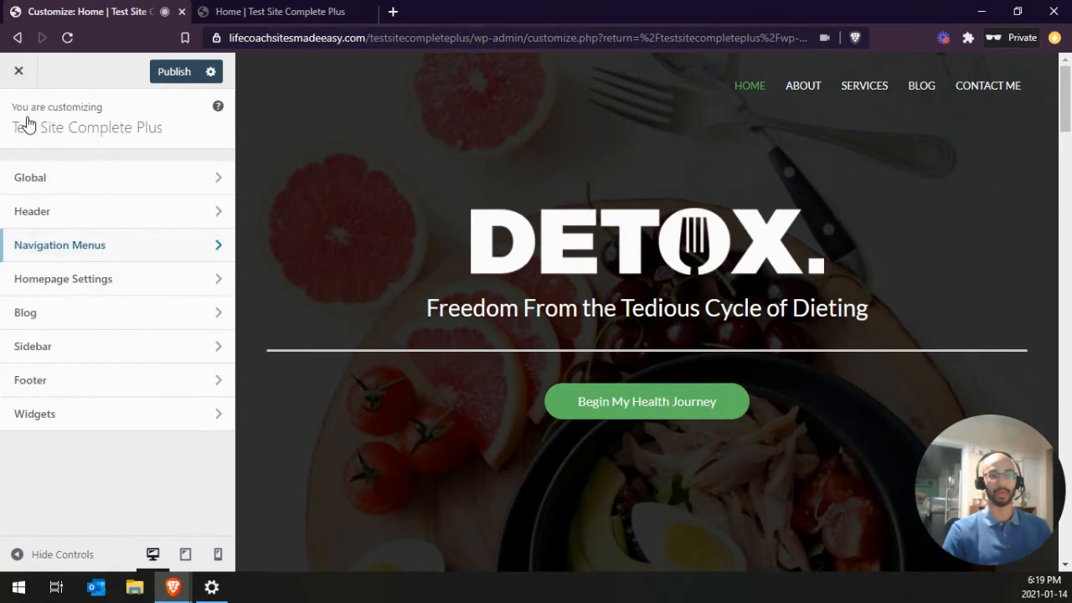
{"action": "left_click", "coordinate": [117, 218]}
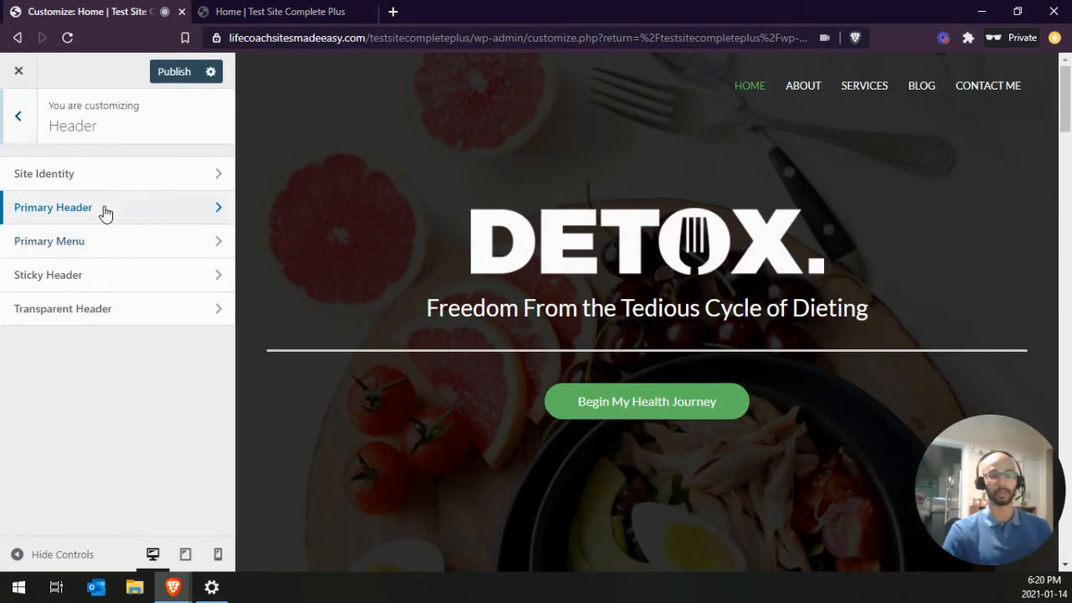
{"action": "left_click", "coordinate": [105, 214]}
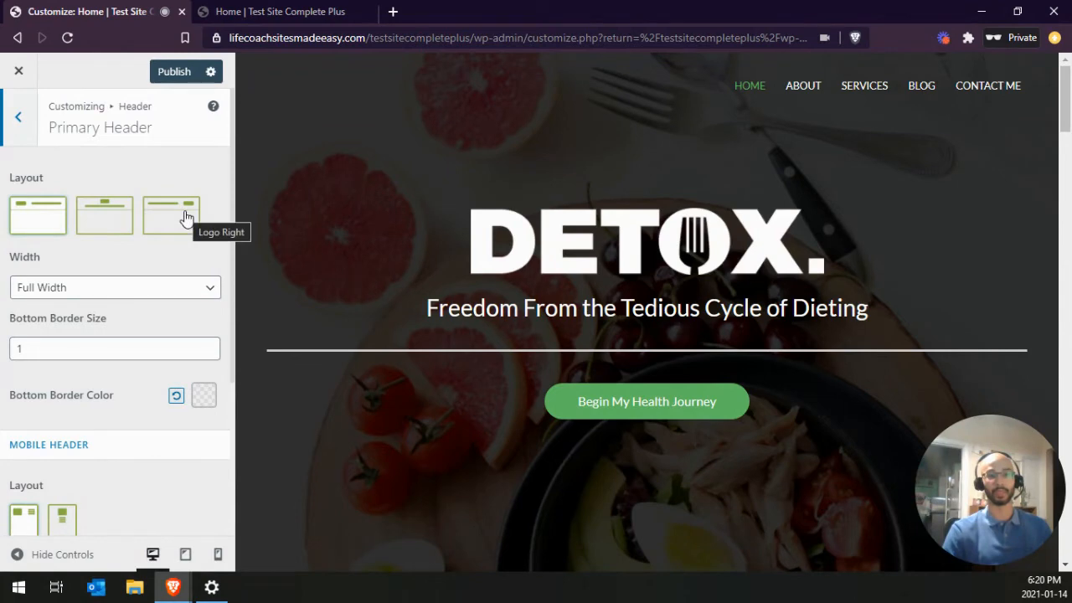
Try the centred logo layout for the primary header and restore the left-aligned logo layout
{"action": "left_click", "coordinate": [105, 216]}
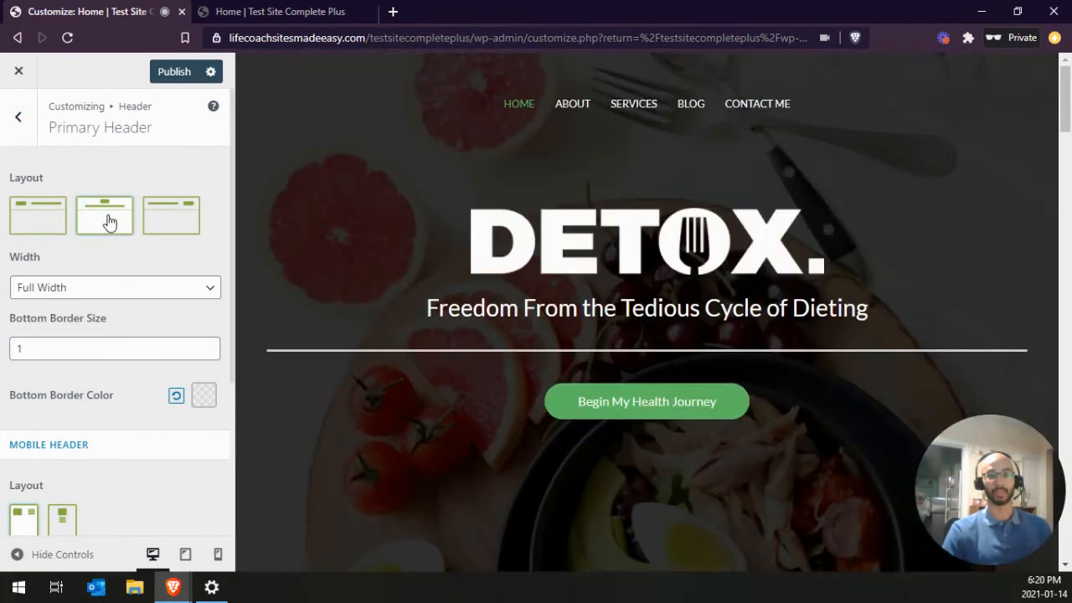
{"action": "left_click", "coordinate": [55, 224]}
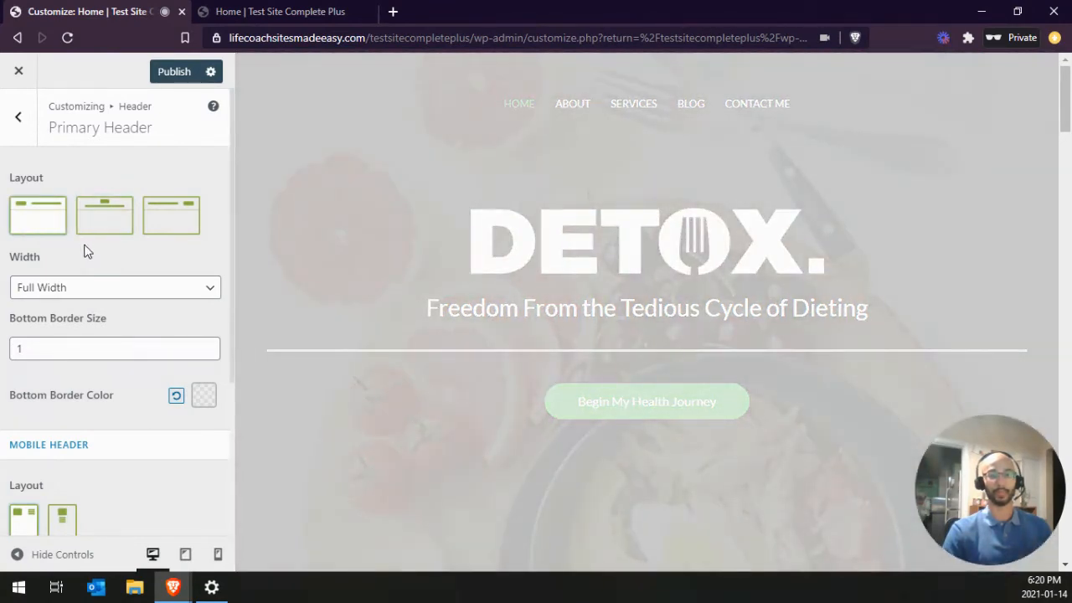
Preview the site at tablet and mobile sizes, trying the stacked mobile header layout and restoring the inline one
{"action": "scroll", "coordinate": [86, 253], "scroll_direction": "down", "scroll_amount": 2}
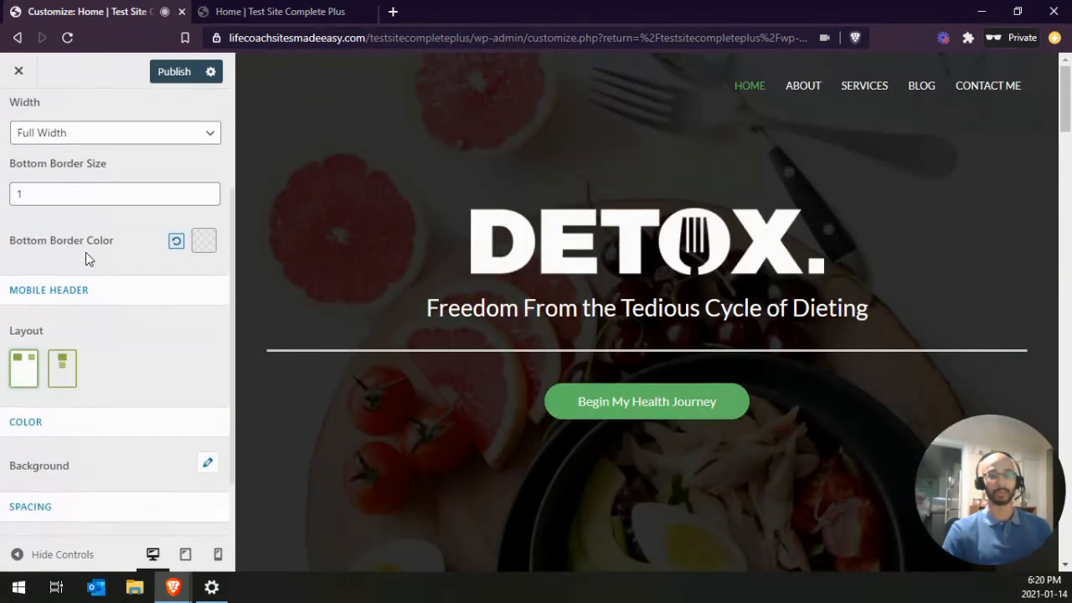
{"action": "scroll", "coordinate": [88, 297], "scroll_direction": "down", "scroll_amount": 1}
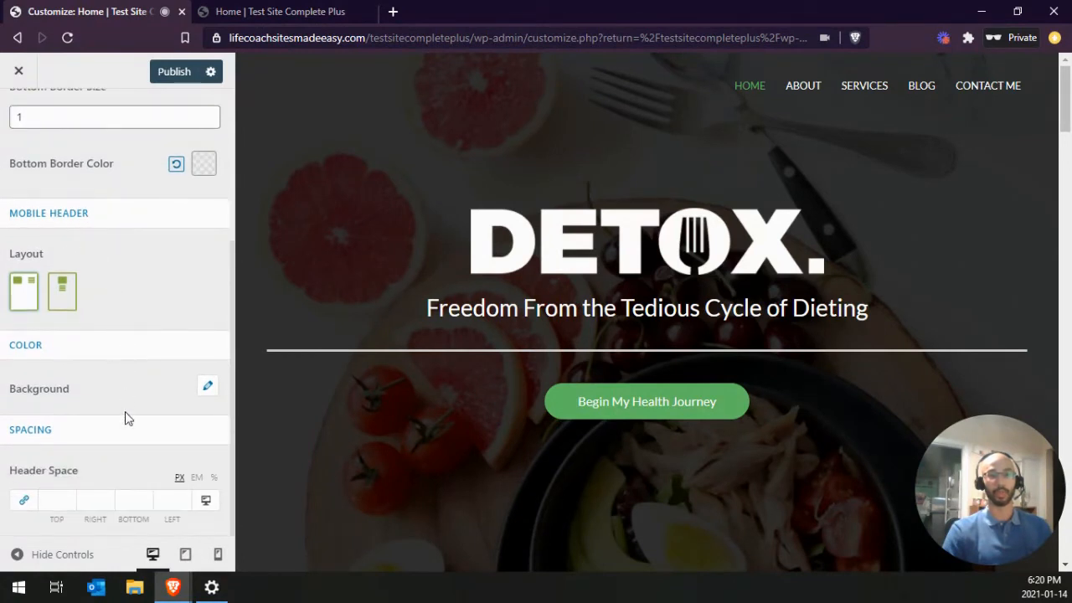
{"action": "left_click", "coordinate": [185, 556]}
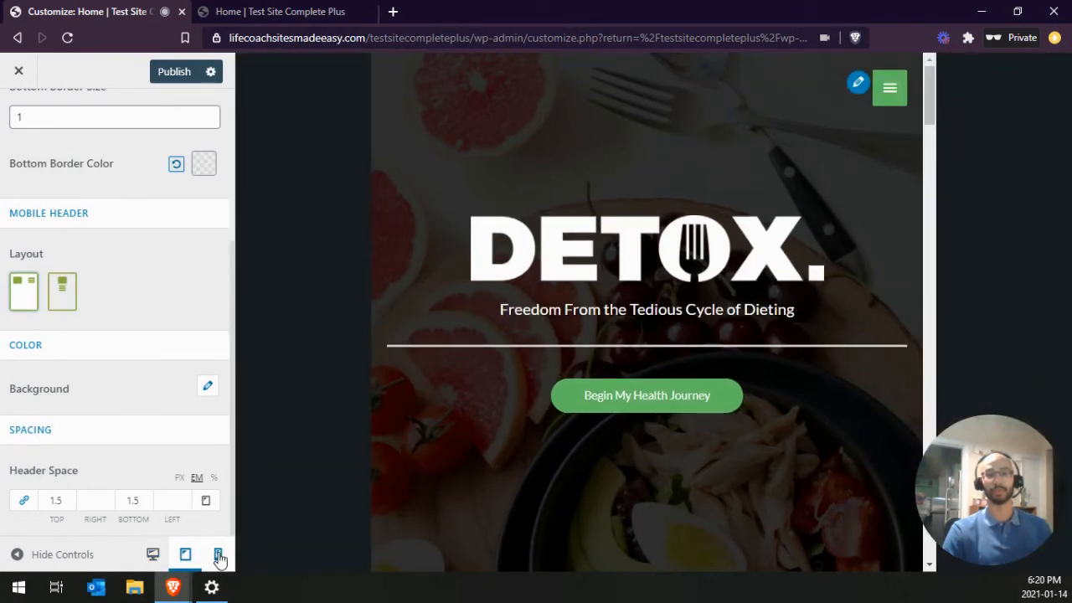
{"action": "left_click", "coordinate": [218, 556]}
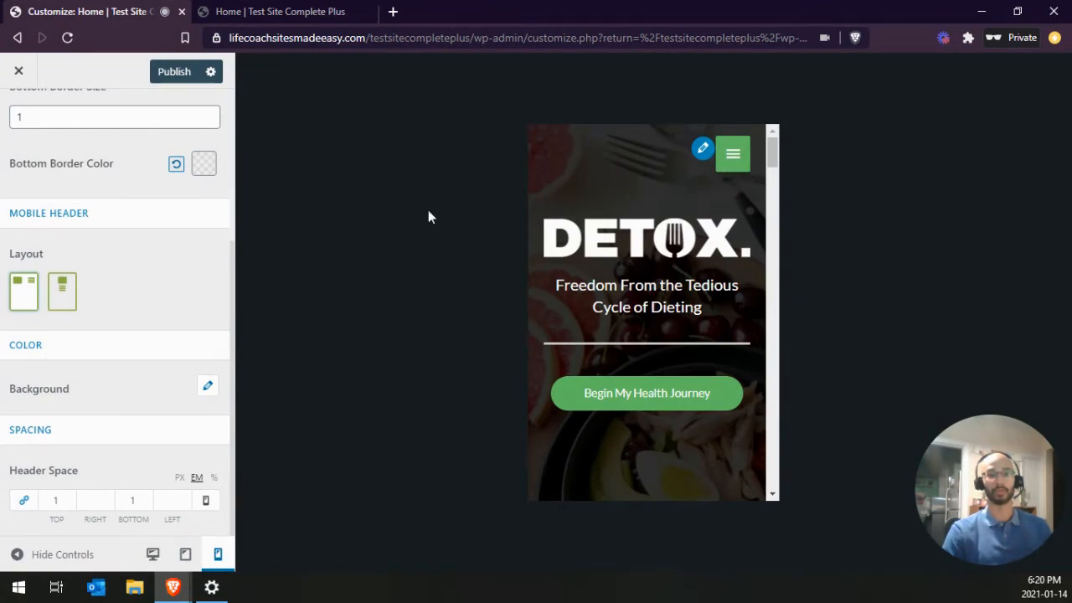
{"action": "left_click", "coordinate": [59, 300]}
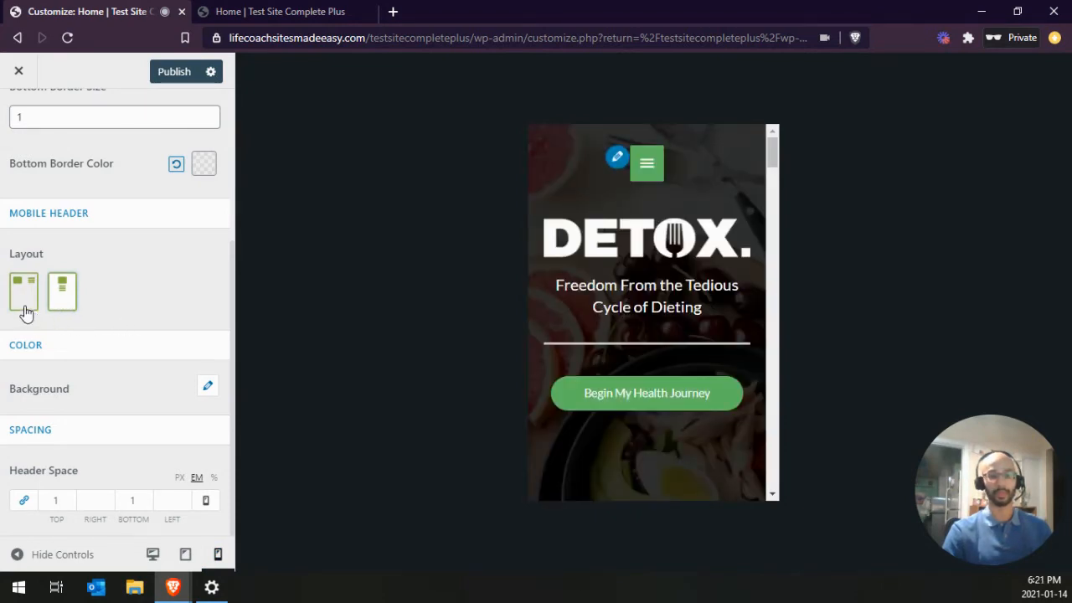
{"action": "left_click", "coordinate": [24, 303]}
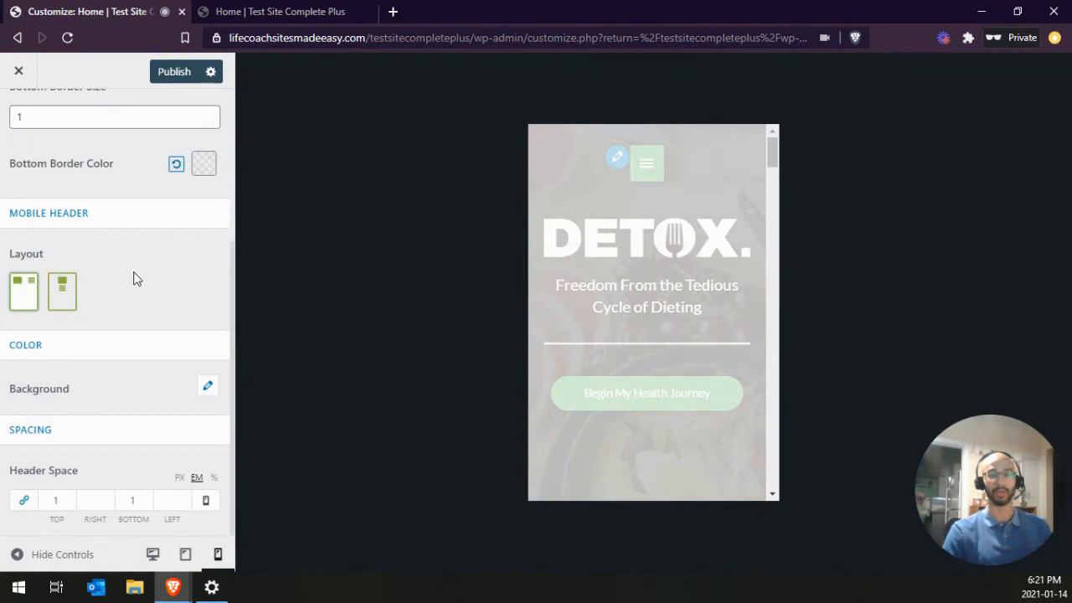
Leave the Primary Header settings, open the Header section's Primary Menu settings and return the preview to desktop size
{"action": "scroll", "coordinate": [138, 289], "scroll_direction": "up", "scroll_amount": 3}
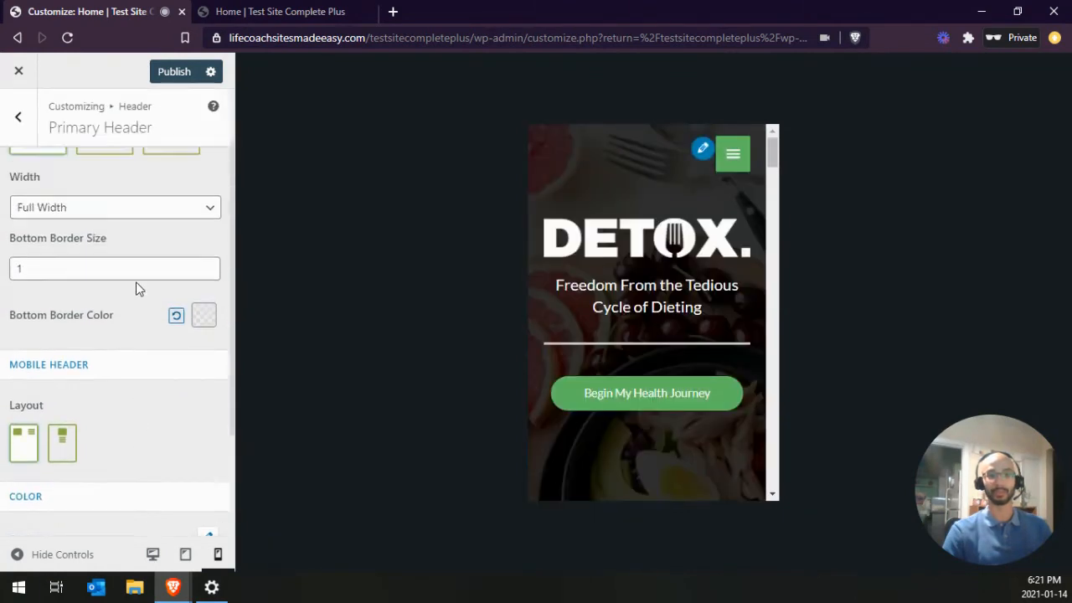
{"action": "scroll", "coordinate": [136, 290], "scroll_direction": "down", "scroll_amount": 3}
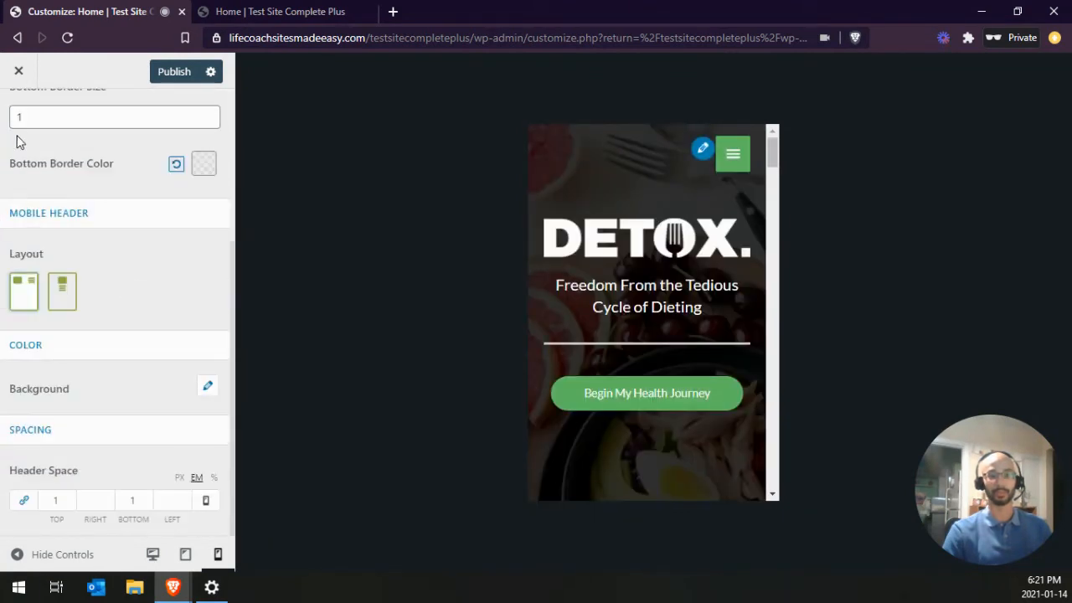
{"action": "scroll", "coordinate": [32, 125], "scroll_direction": "up", "scroll_amount": 3}
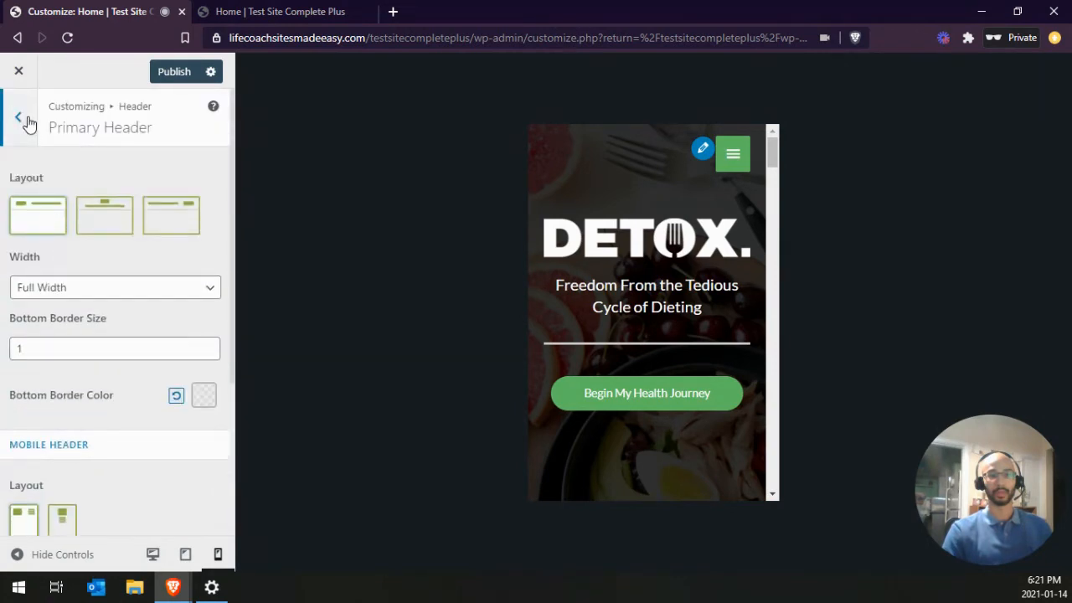
{"action": "left_click", "coordinate": [18, 114]}
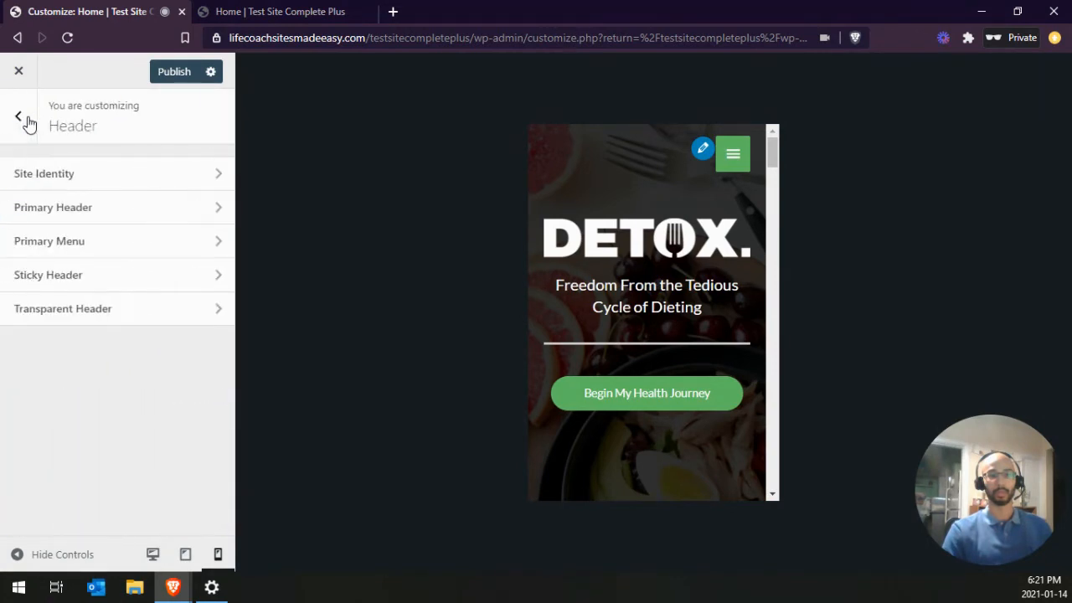
{"action": "left_click", "coordinate": [65, 243]}
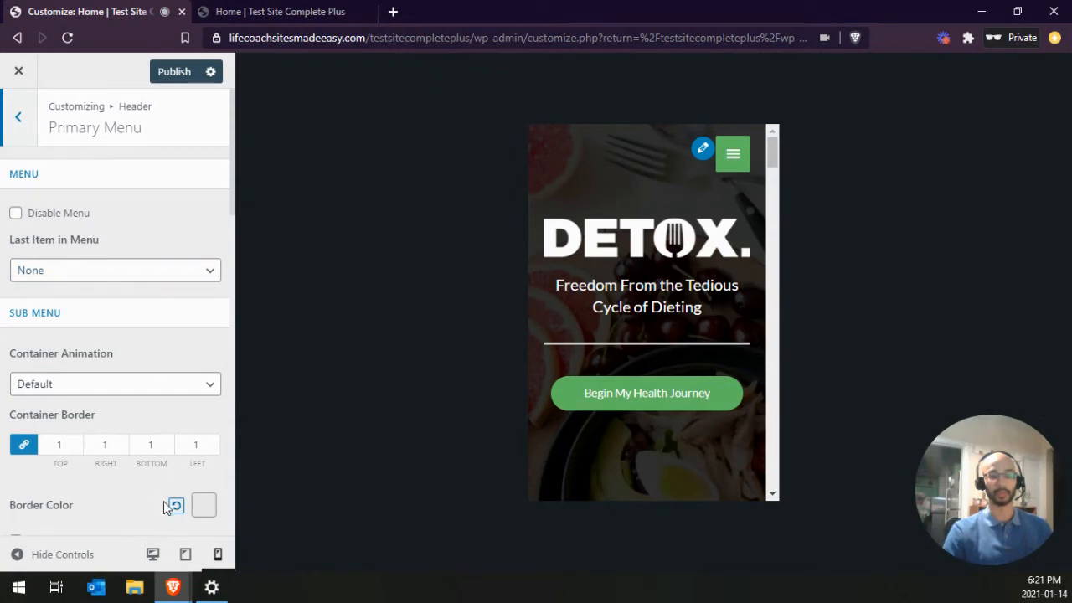
{"action": "left_click", "coordinate": [155, 555]}
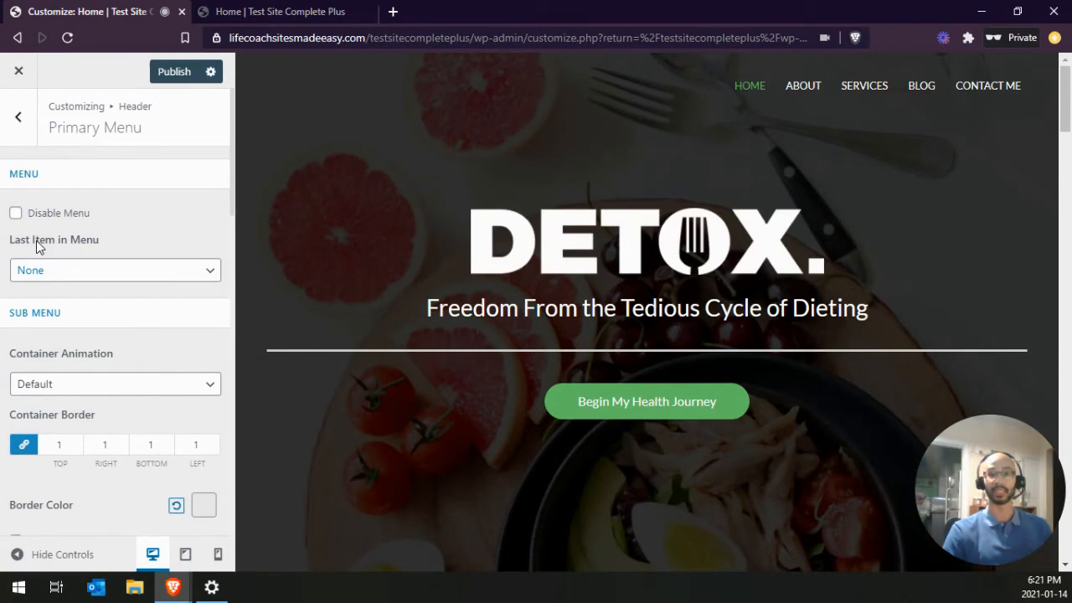
Try a Button as the last item in the primary menu and set it back to None
{"action": "left_click", "coordinate": [67, 273]}
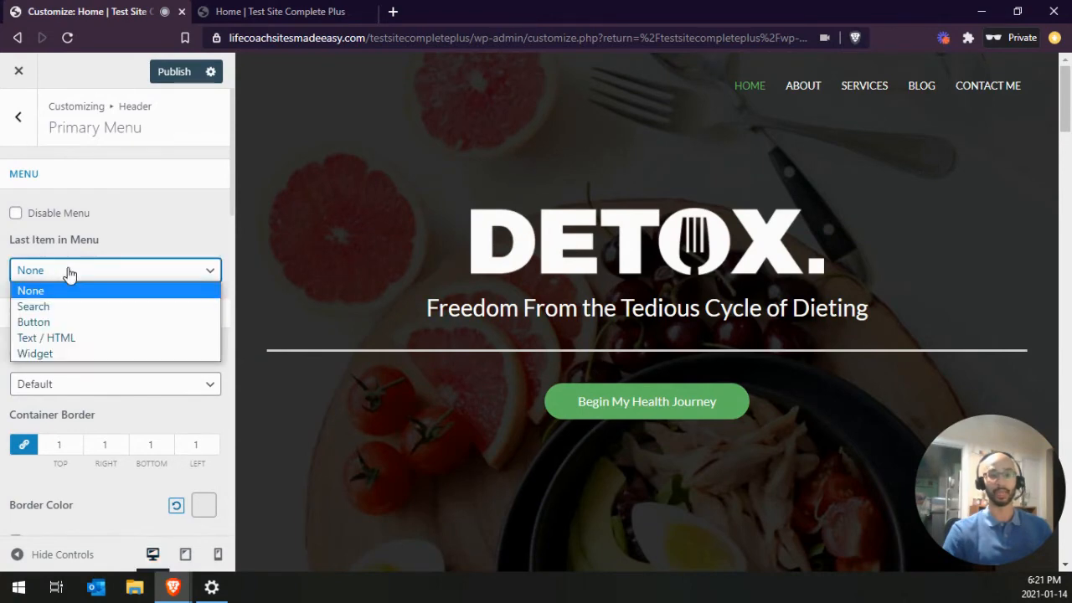
{"action": "left_click", "coordinate": [62, 321]}
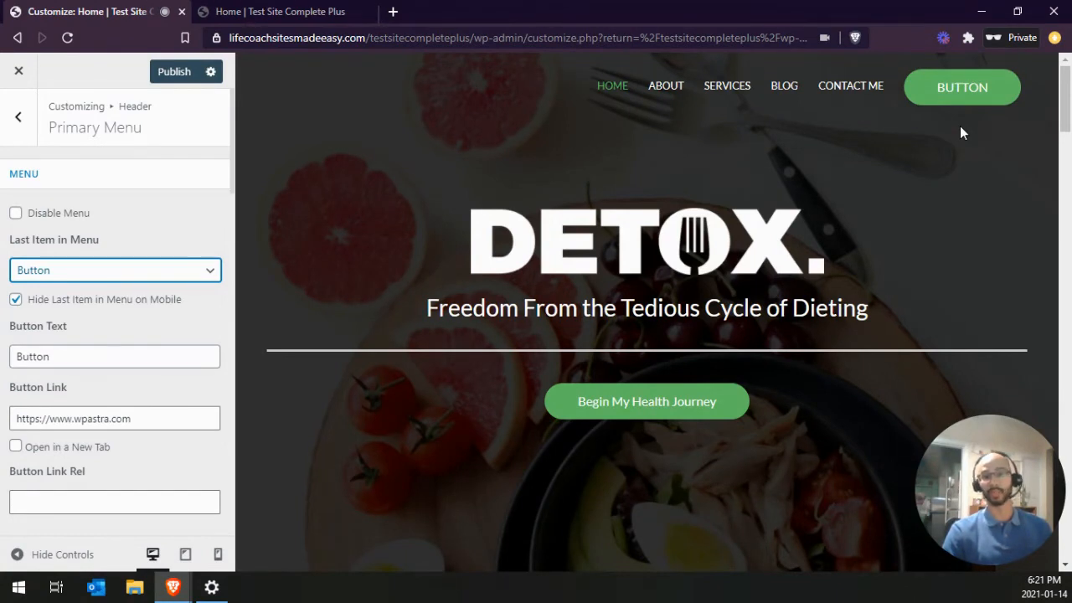
{"action": "left_click", "coordinate": [161, 269]}
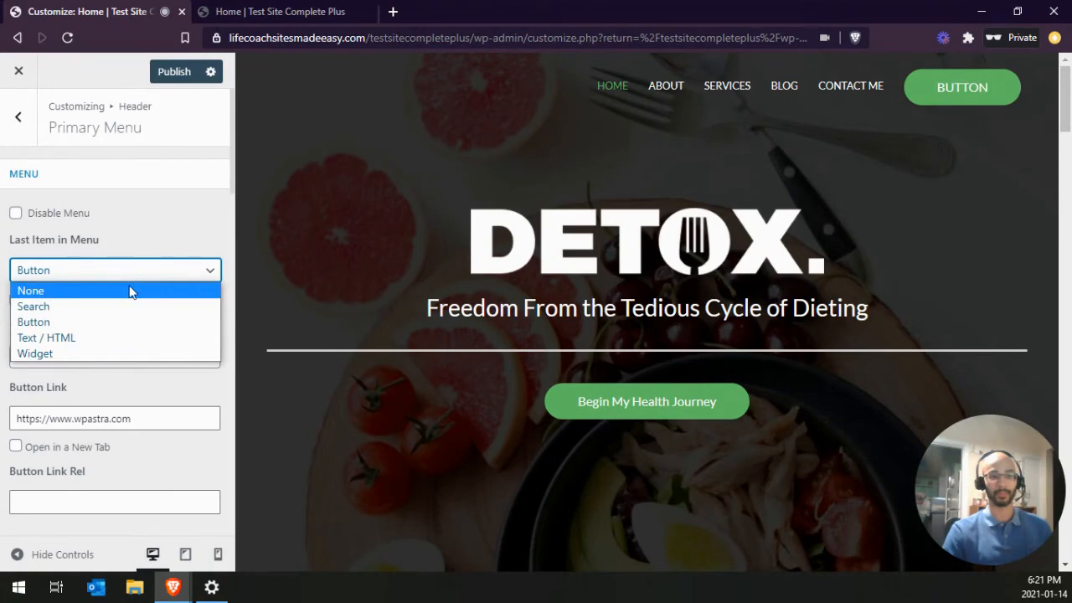
{"action": "left_click", "coordinate": [129, 291]}
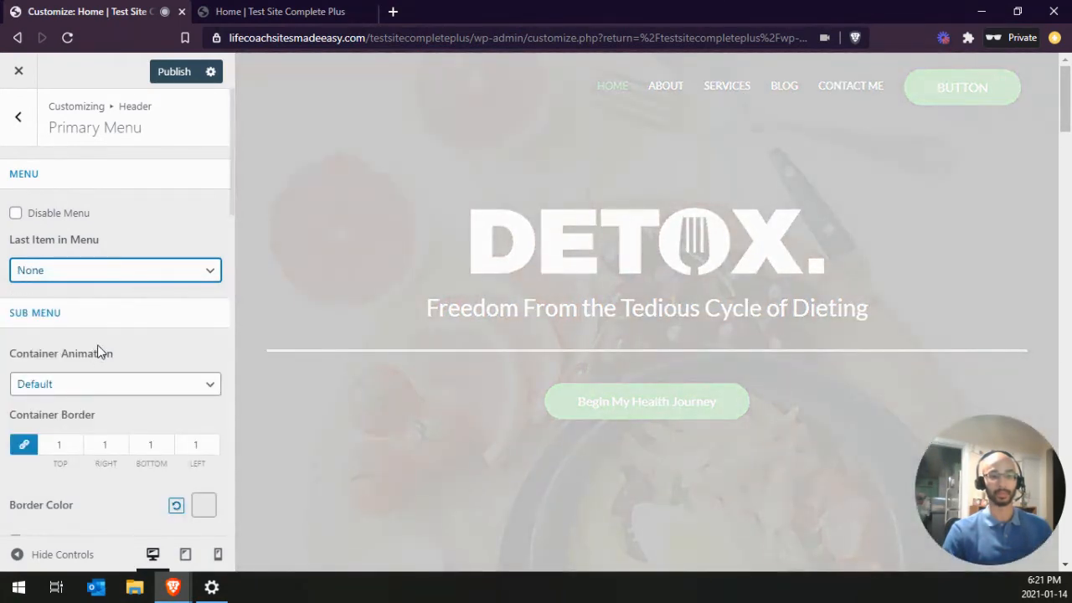
Switch the preview to mobile size and set the mobile menu's label to MENU
{"action": "scroll", "coordinate": [96, 348], "scroll_direction": "down", "scroll_amount": 5}
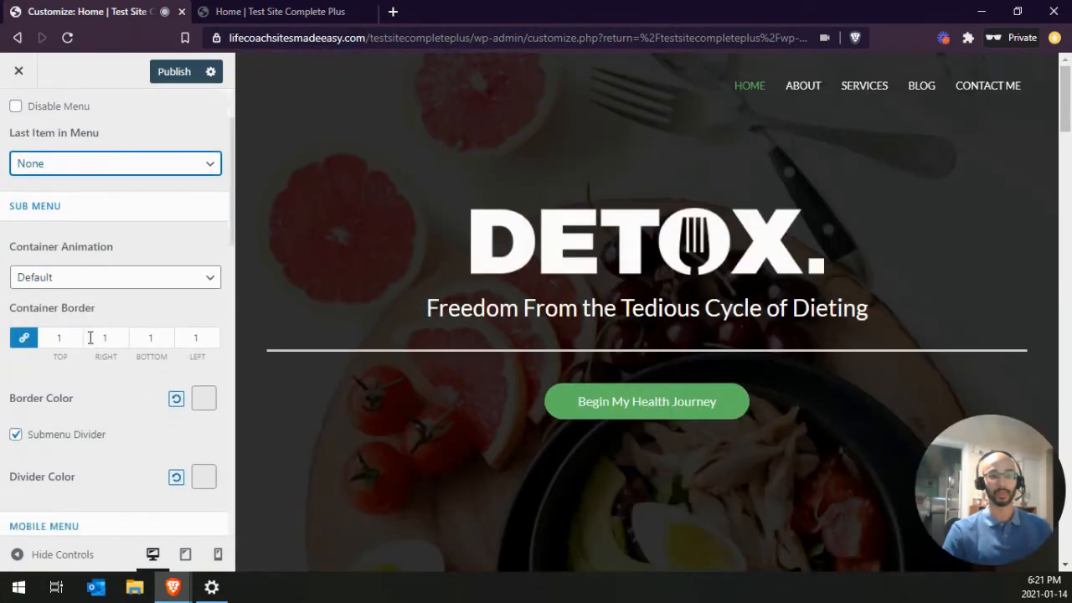
{"action": "scroll", "coordinate": [96, 294], "scroll_direction": "down", "scroll_amount": 5}
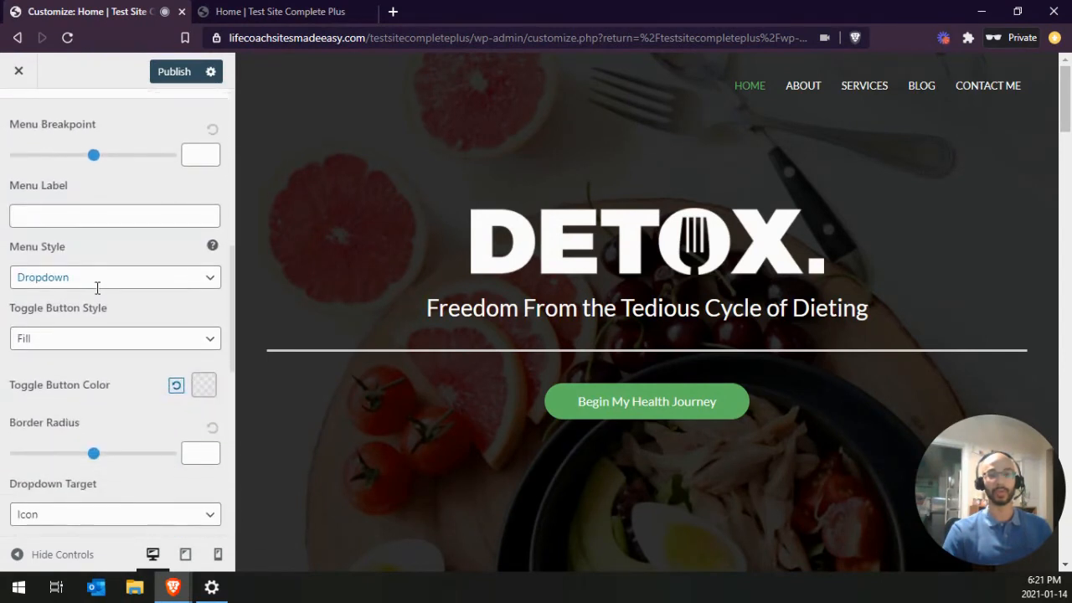
{"action": "scroll", "coordinate": [96, 305], "scroll_direction": "up", "scroll_amount": 1}
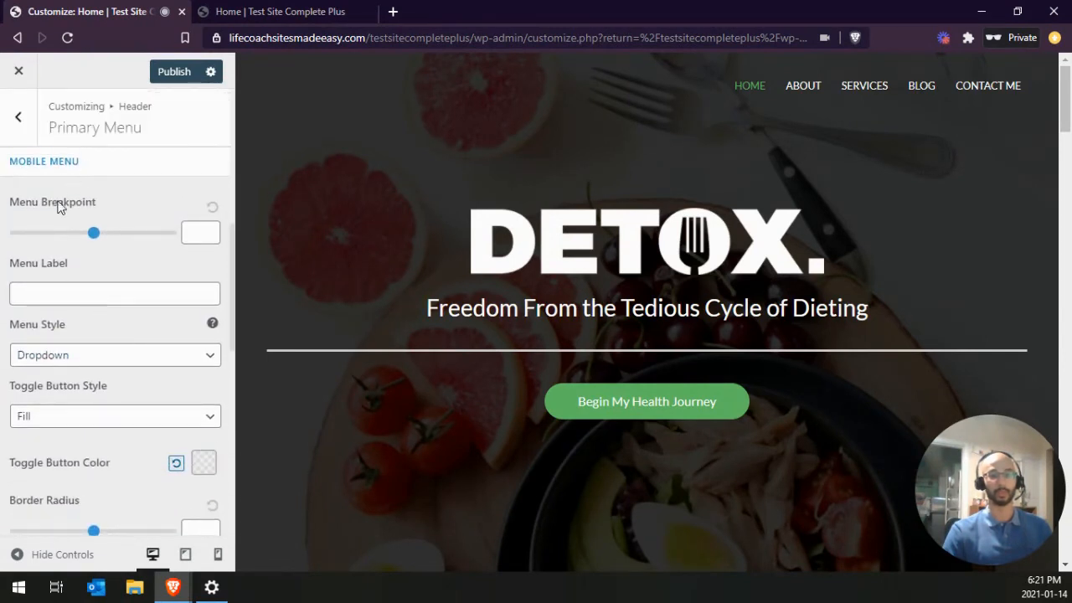
{"action": "left_click", "coordinate": [218, 554]}
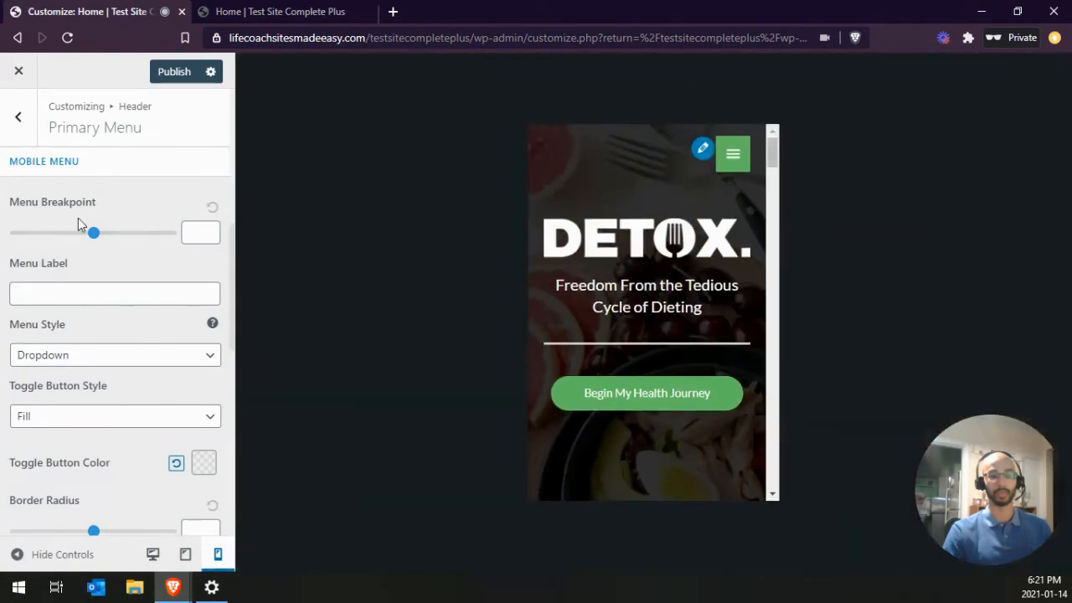
{"action": "left_click", "coordinate": [73, 292]}
{"action": "type", "text": "MENU"}
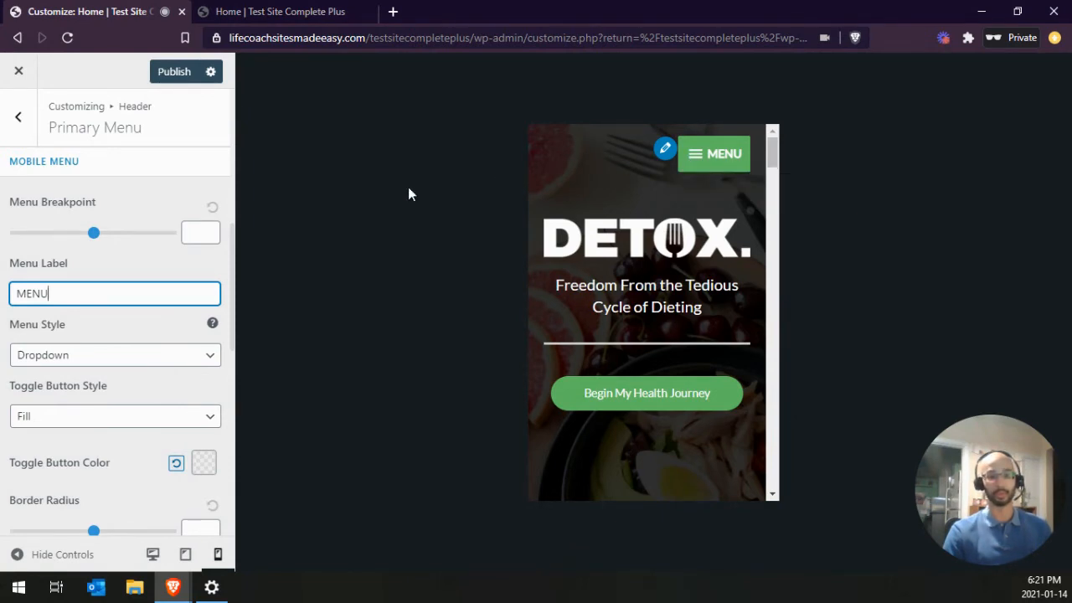
{"action": "double_click", "coordinate": [98, 294]}
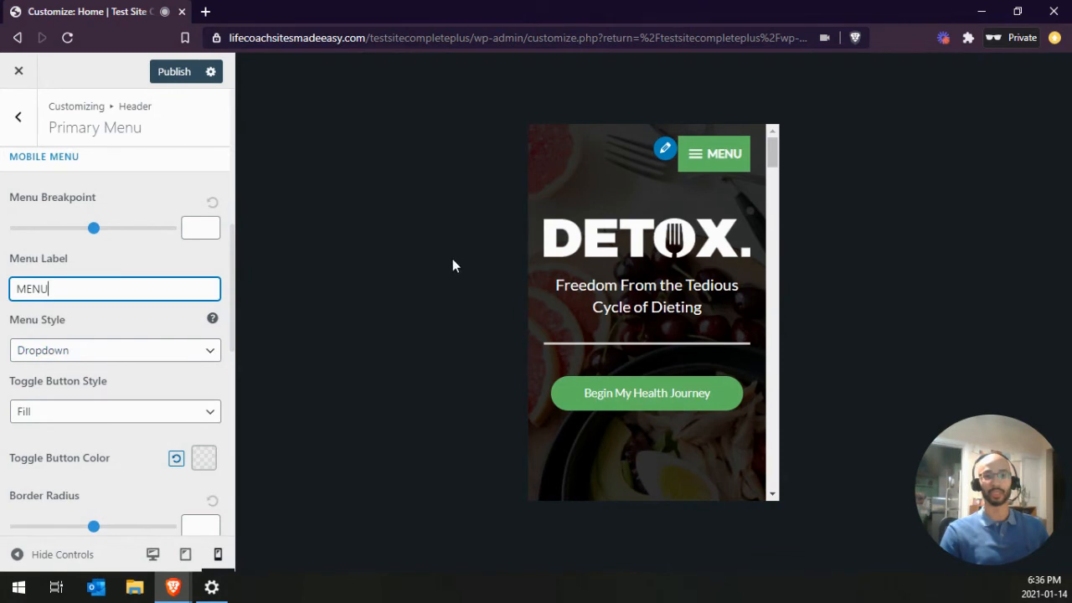
Test opening and closing the mobile menu in the Dropdown and Flyout styles, and set the menu style back to Dropdown
{"action": "left_click", "coordinate": [719, 164]}
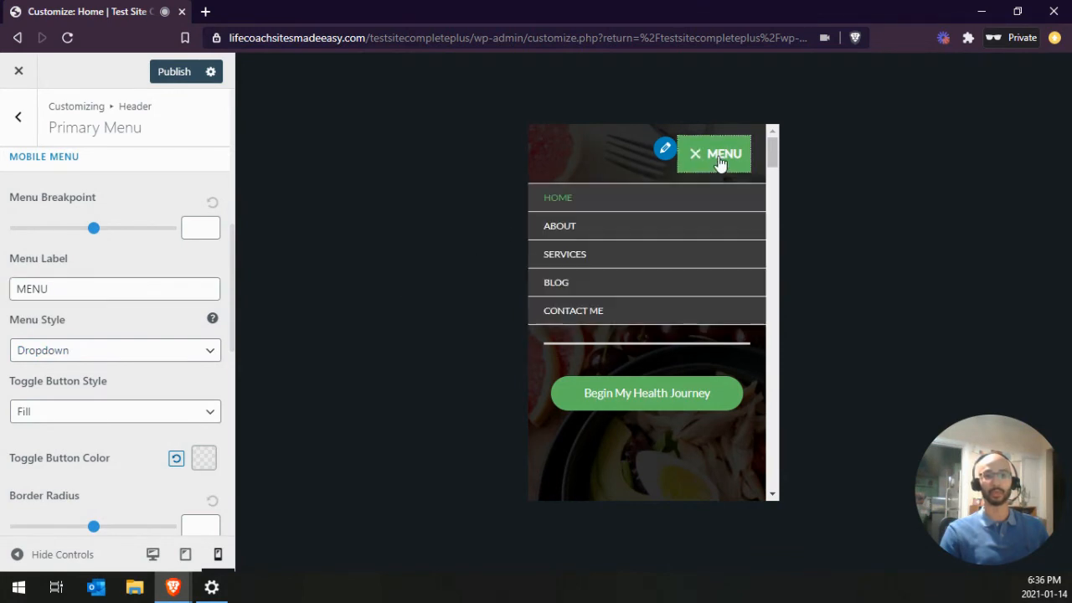
{"action": "left_click", "coordinate": [724, 159]}
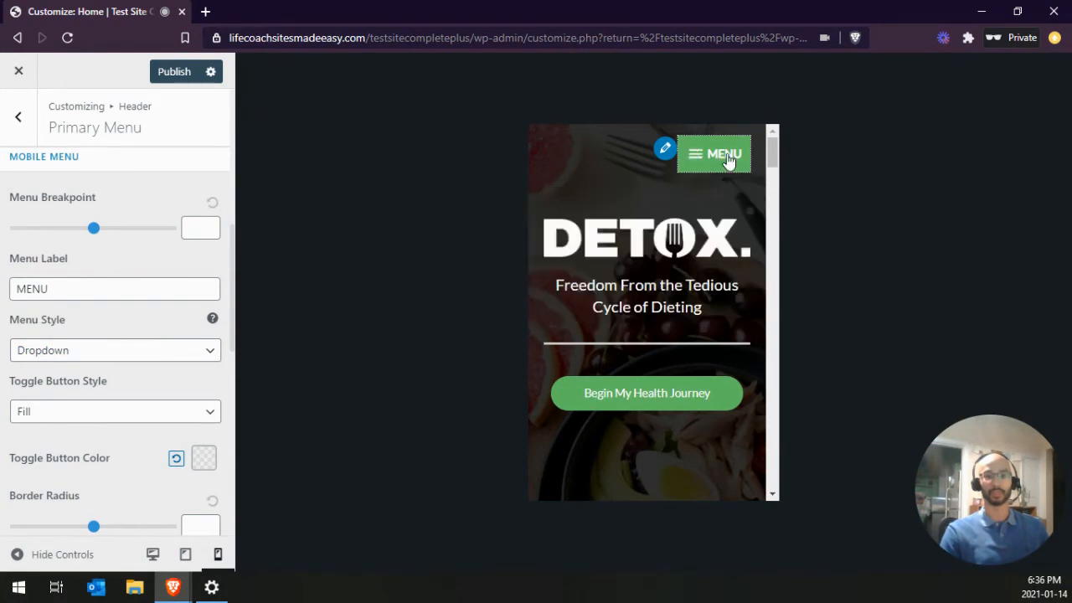
{"action": "left_click", "coordinate": [72, 350]}
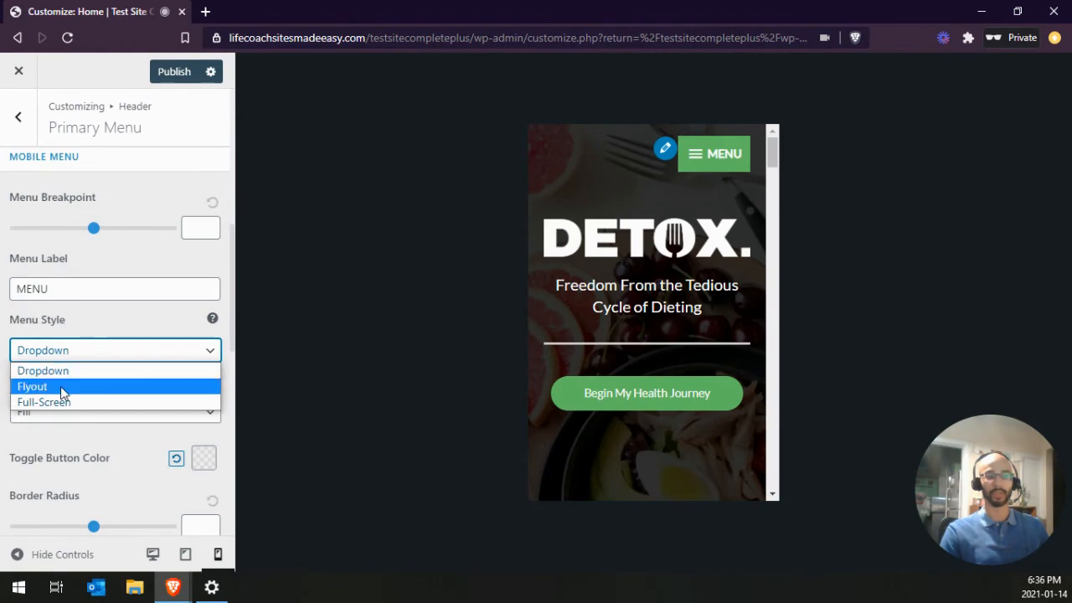
{"action": "left_click", "coordinate": [64, 387]}
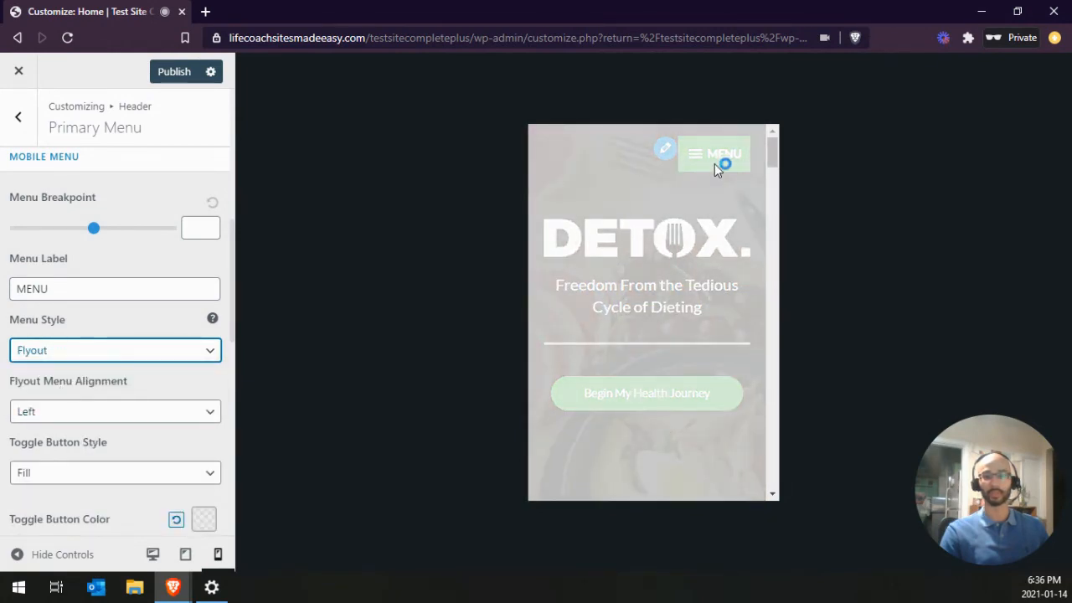
{"action": "left_click", "coordinate": [712, 159]}
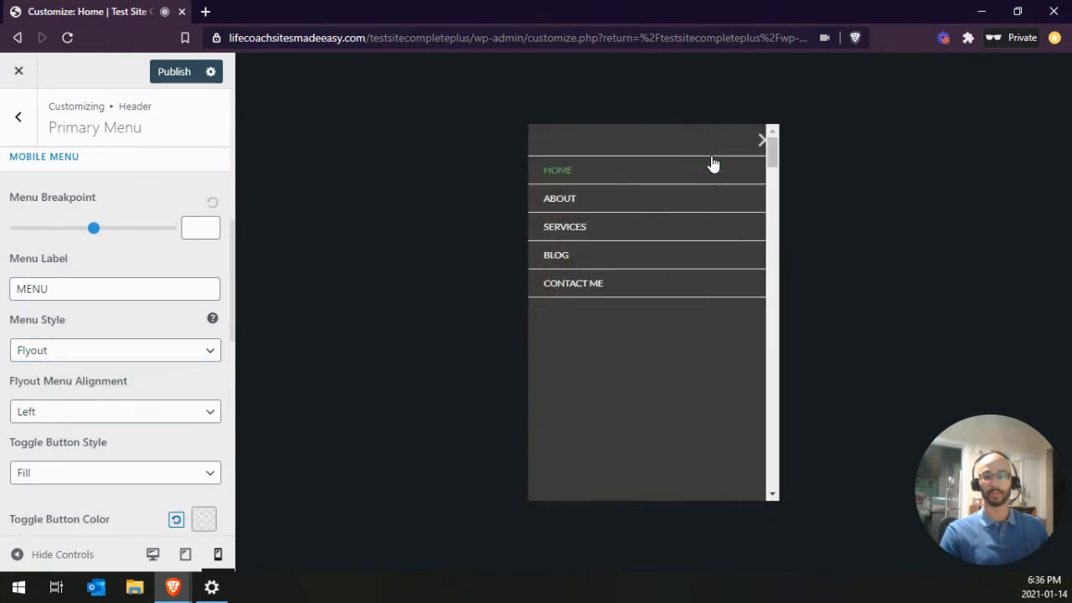
{"action": "left_click", "coordinate": [761, 141]}
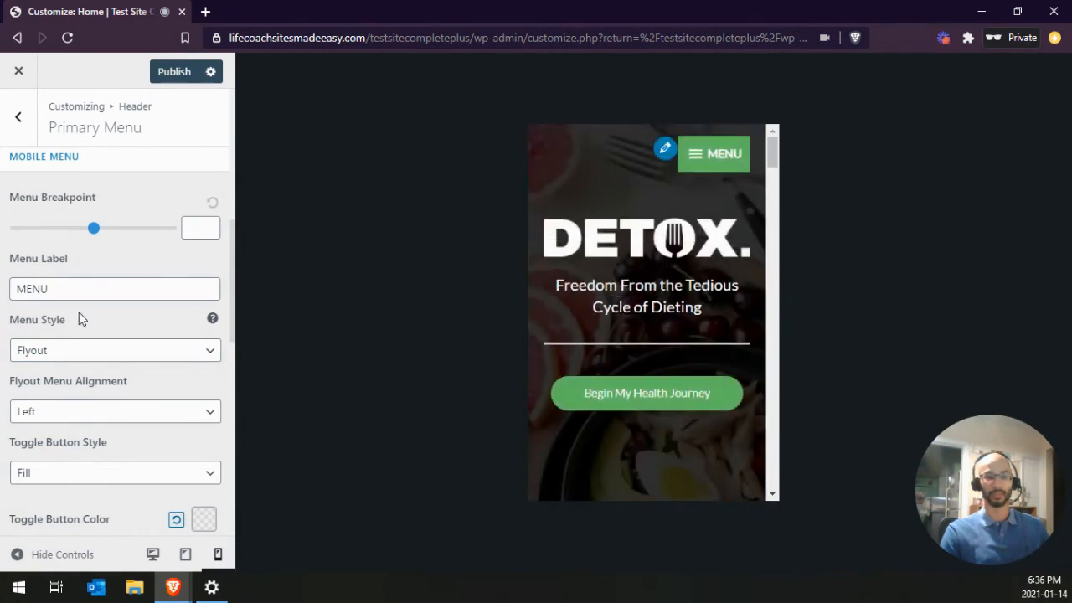
{"action": "left_click", "coordinate": [75, 353]}
{"action": "left_click", "coordinate": [77, 369]}
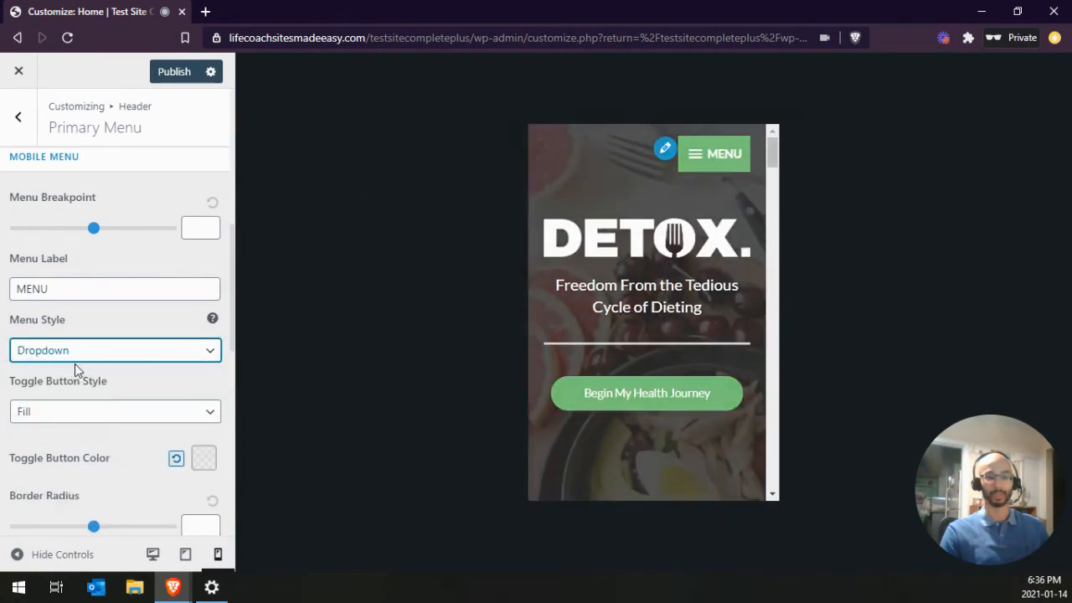
Try the Outline style for the mobile menu's toggle button and set the style to Minimal
{"action": "left_click", "coordinate": [62, 413]}
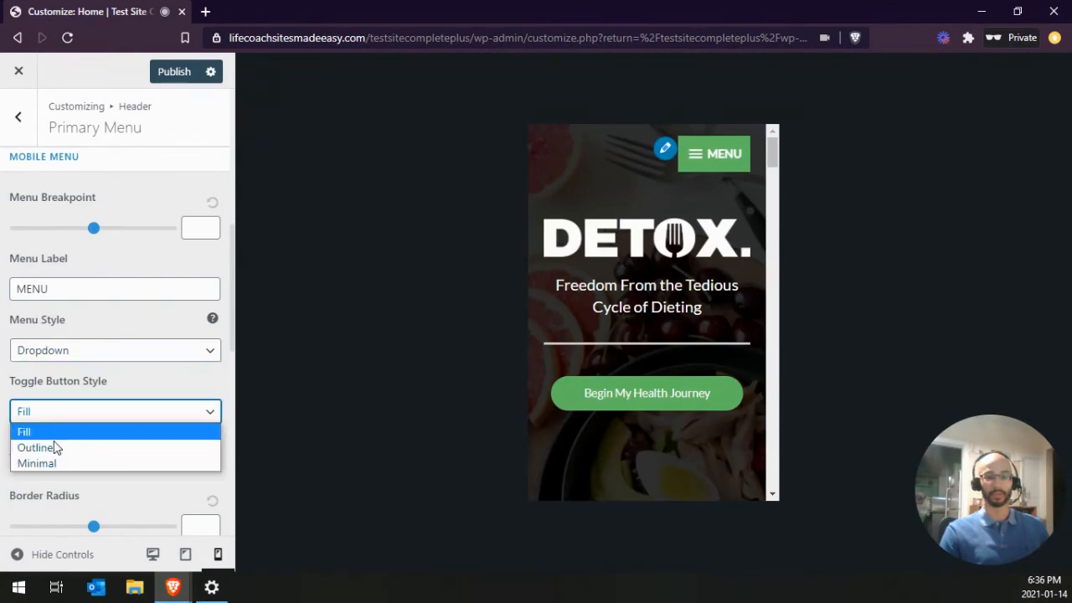
{"action": "left_click", "coordinate": [57, 448]}
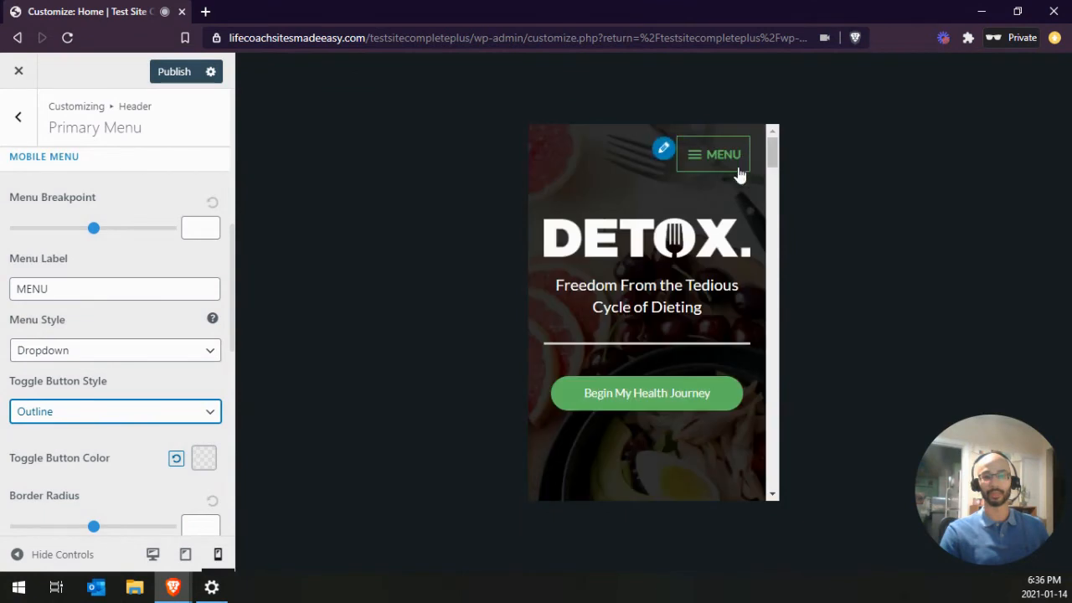
{"action": "left_click", "coordinate": [82, 416]}
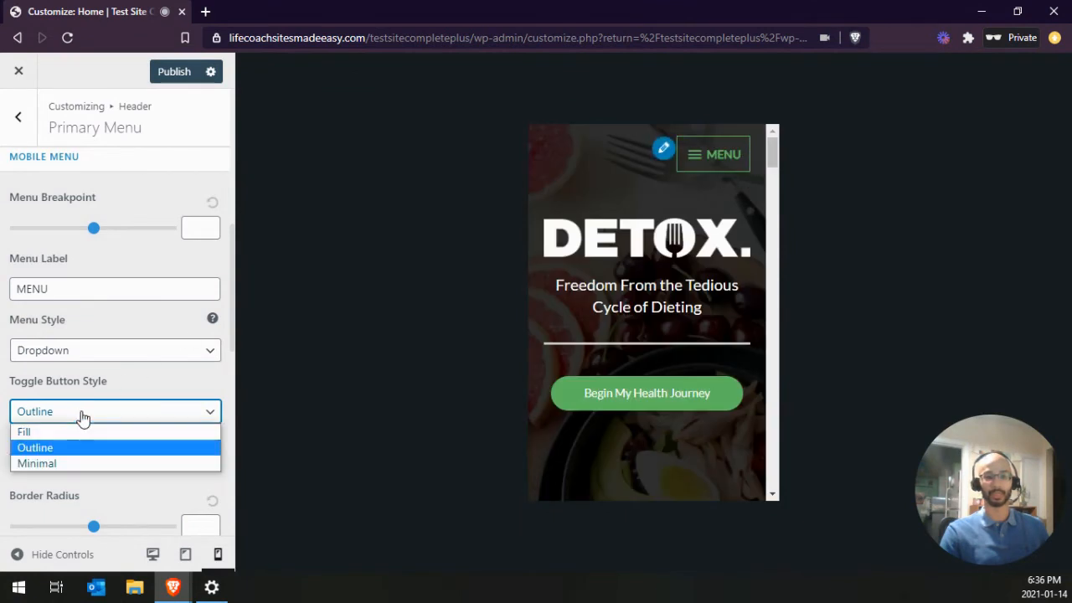
{"action": "left_click", "coordinate": [64, 463]}
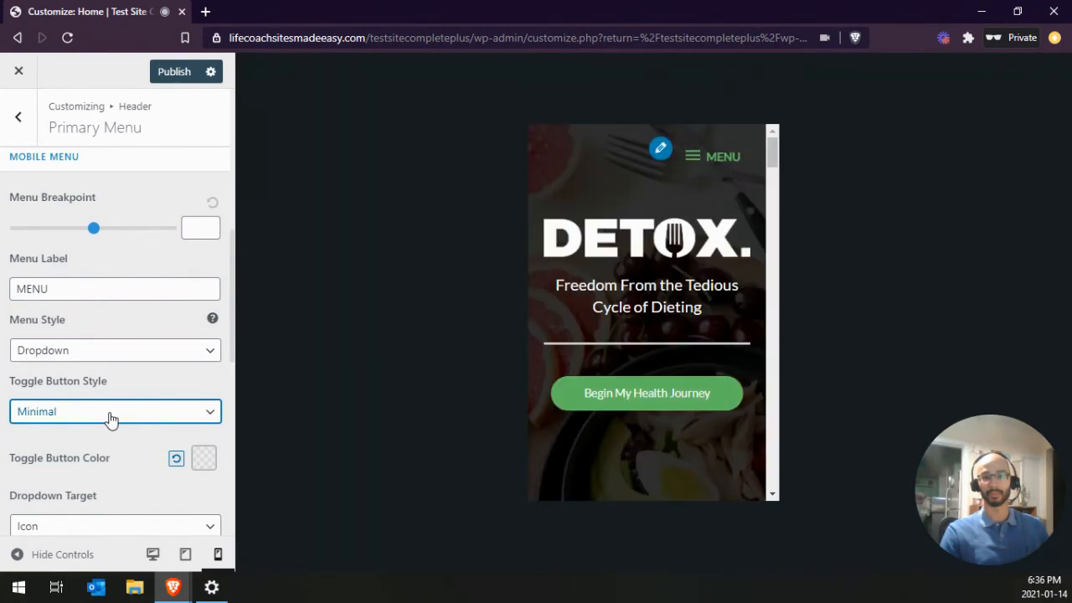
Set the mobile menu's toggle button style to Fill and try a border radius of 98
{"action": "left_click", "coordinate": [112, 419]}
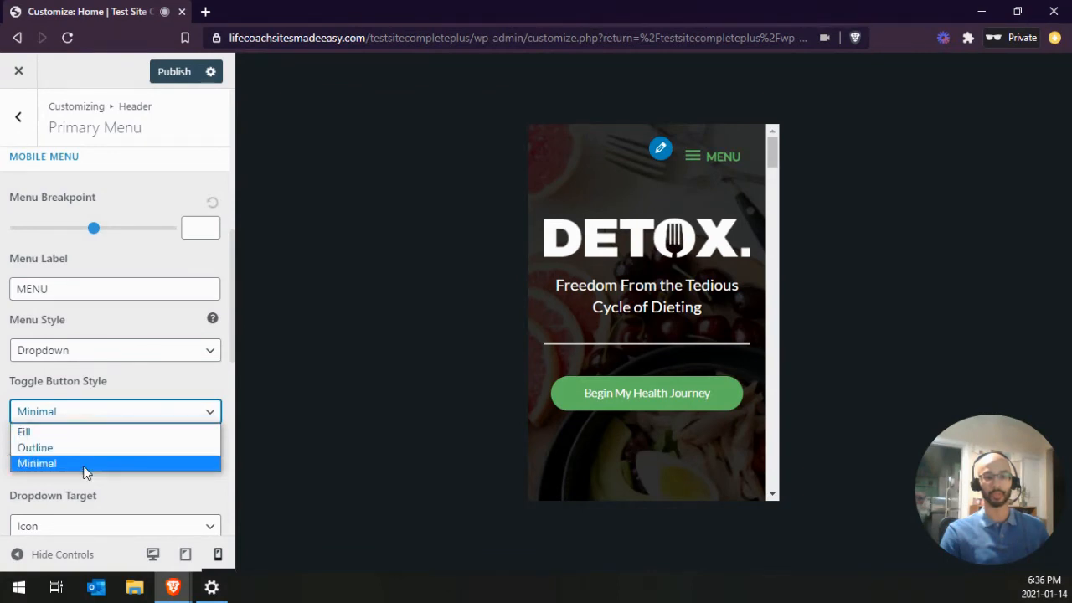
{"action": "left_click", "coordinate": [94, 433]}
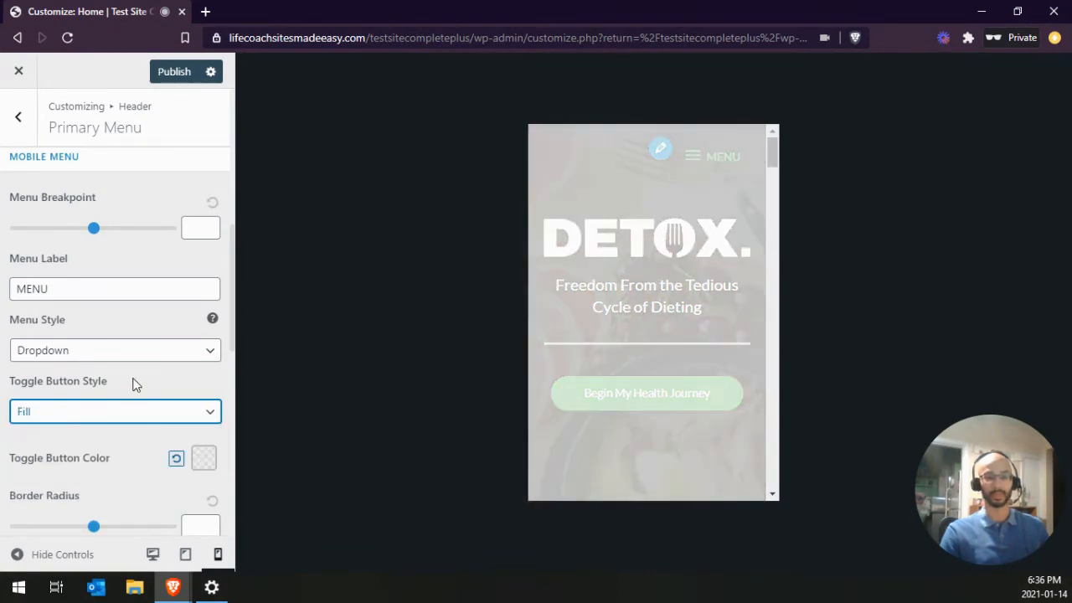
{"action": "scroll", "coordinate": [129, 397], "scroll_direction": "down", "scroll_amount": 1}
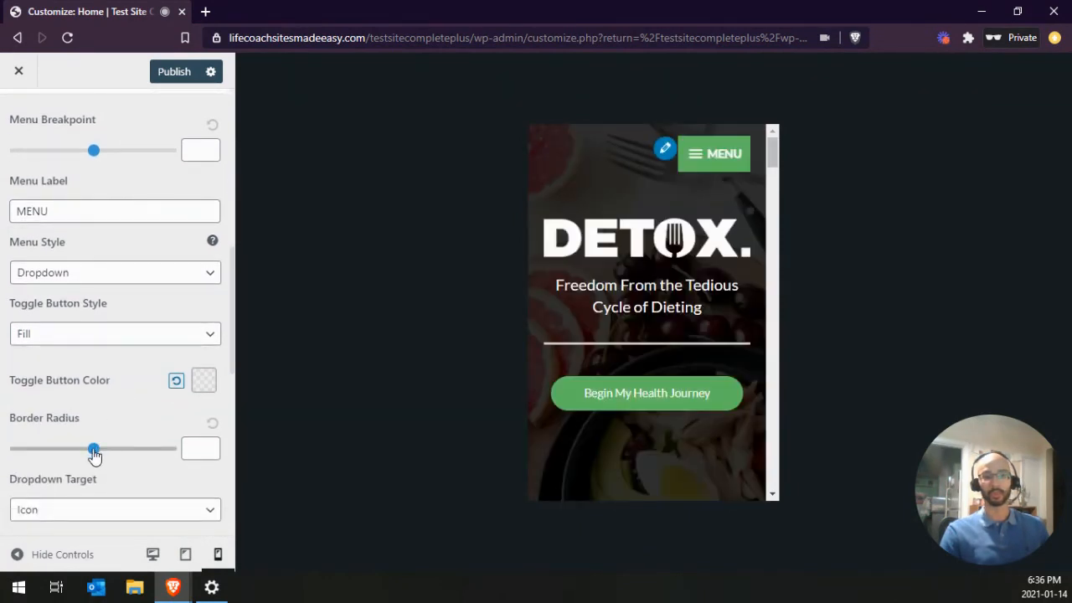
{"action": "left_click_drag", "start_coordinate": [93, 454], "coordinate": [169, 452]}
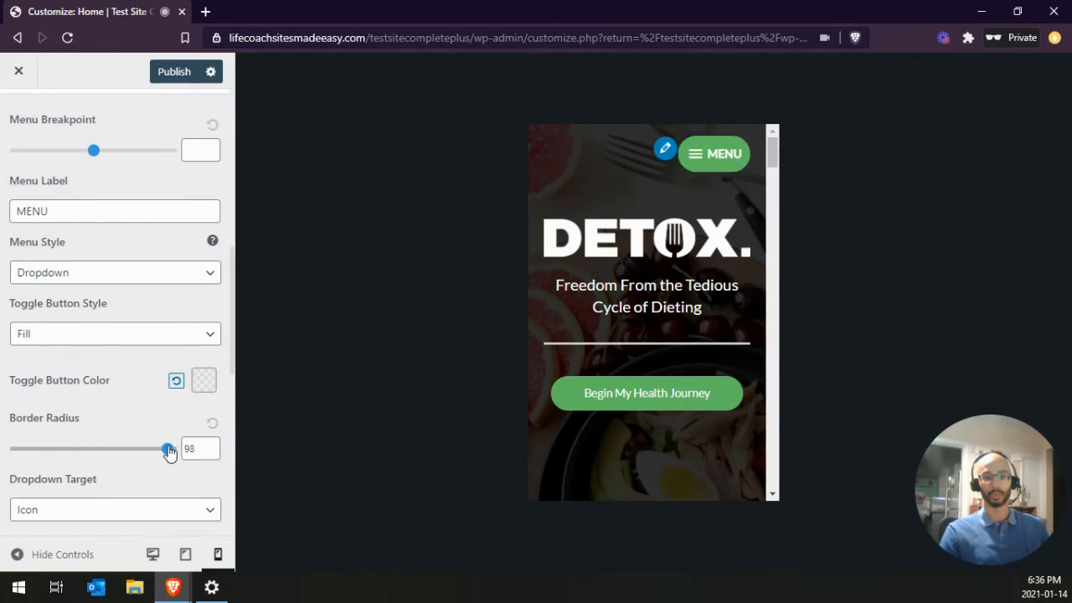
Clear the mobile menu's label and set the toggle button's border radius to 0
{"action": "left_click", "coordinate": [96, 216]}
{"action": "double_click", "coordinate": [97, 217]}
{"action": "key", "text": "BackSpace"}
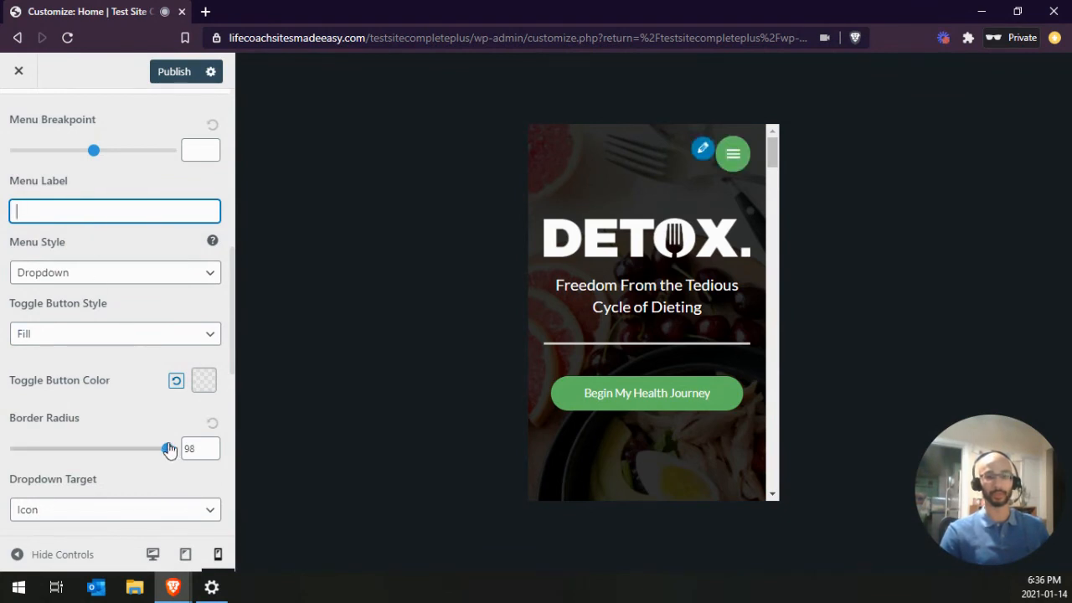
{"action": "left_click_drag", "start_coordinate": [169, 450], "coordinate": [19, 427]}
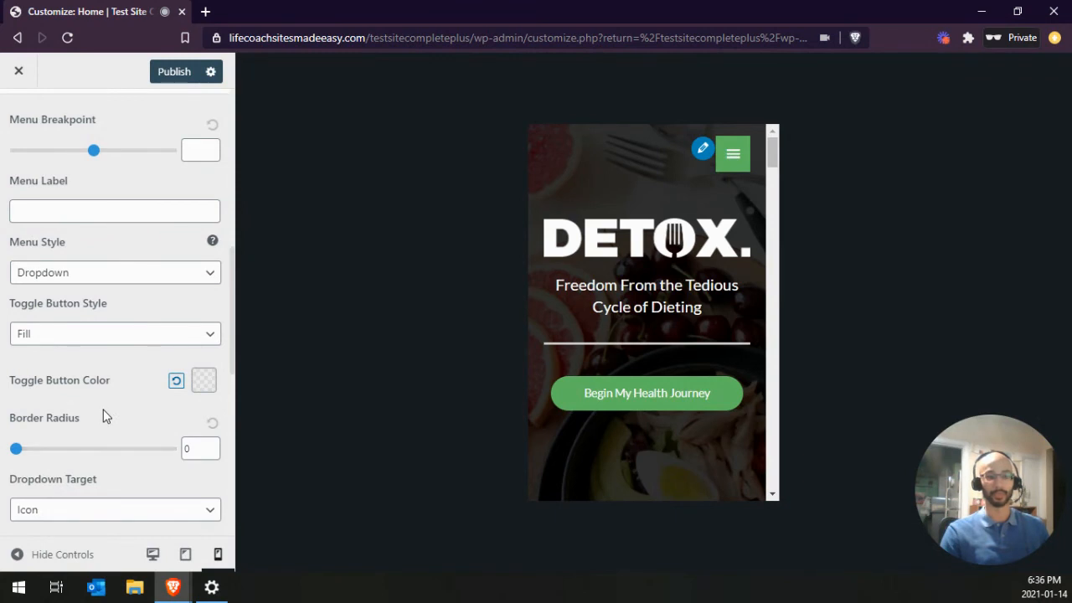
Switch the preview to desktop size and examine the menu's Normal, Hover and Active color settings
{"action": "scroll", "coordinate": [109, 407], "scroll_direction": "down", "scroll_amount": 5}
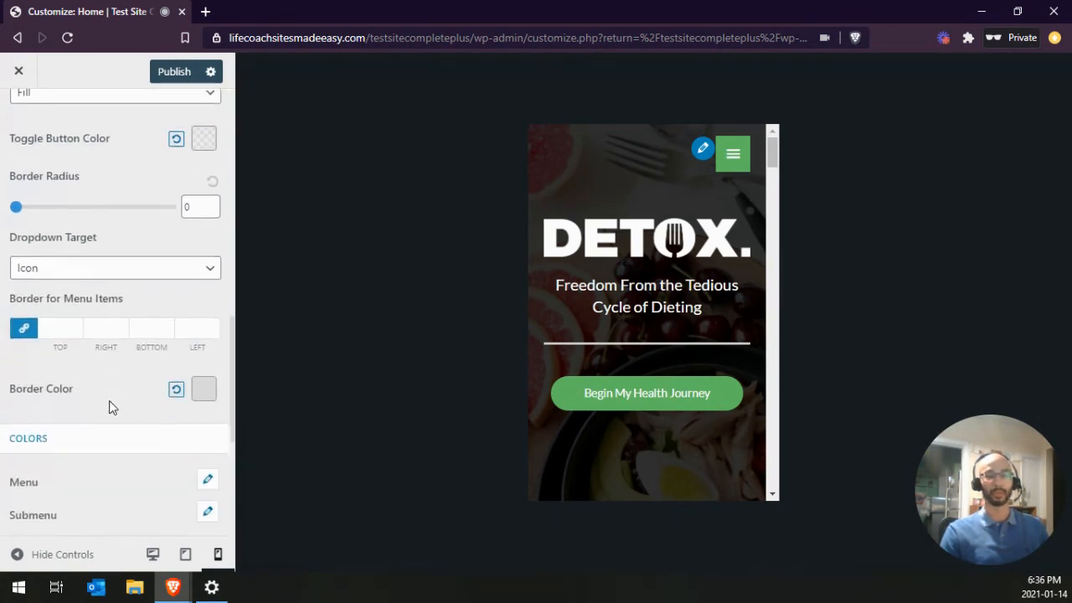
{"action": "scroll", "coordinate": [109, 407], "scroll_direction": "down", "scroll_amount": 2}
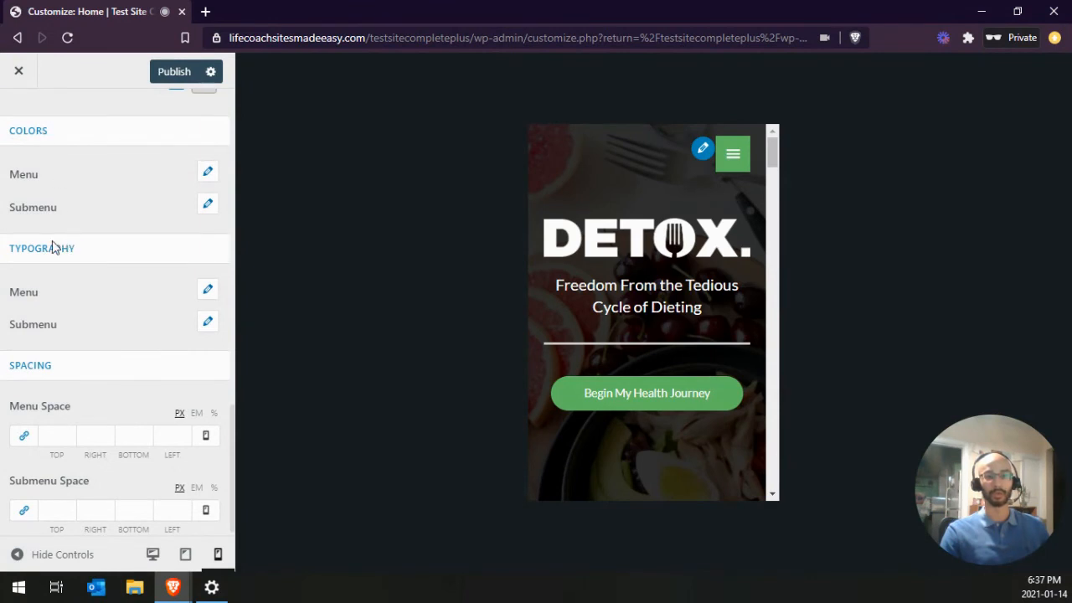
{"action": "left_click", "coordinate": [153, 554]}
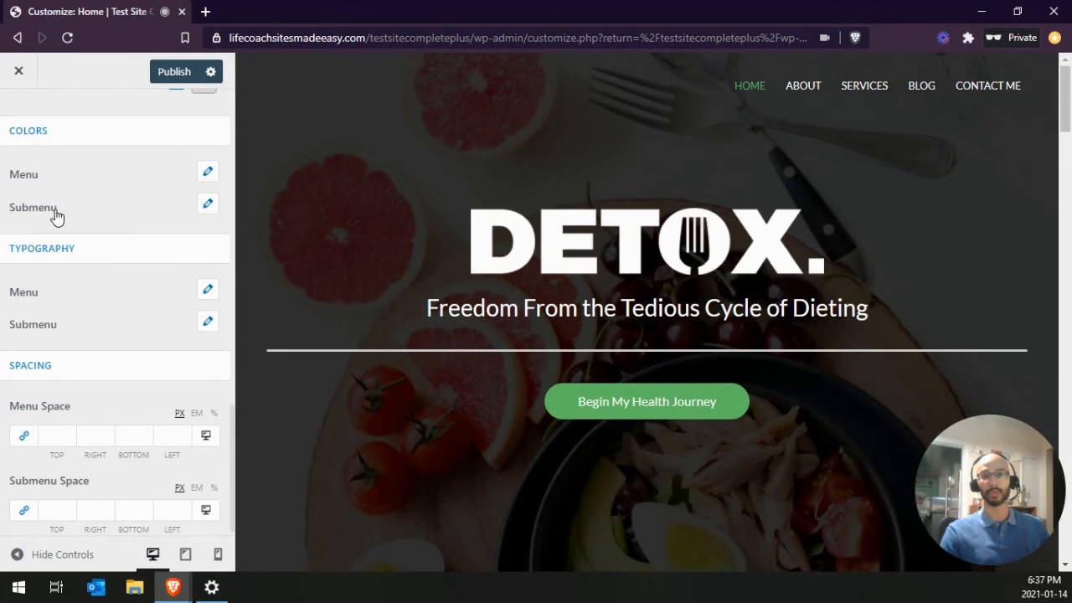
{"action": "left_click", "coordinate": [207, 173]}
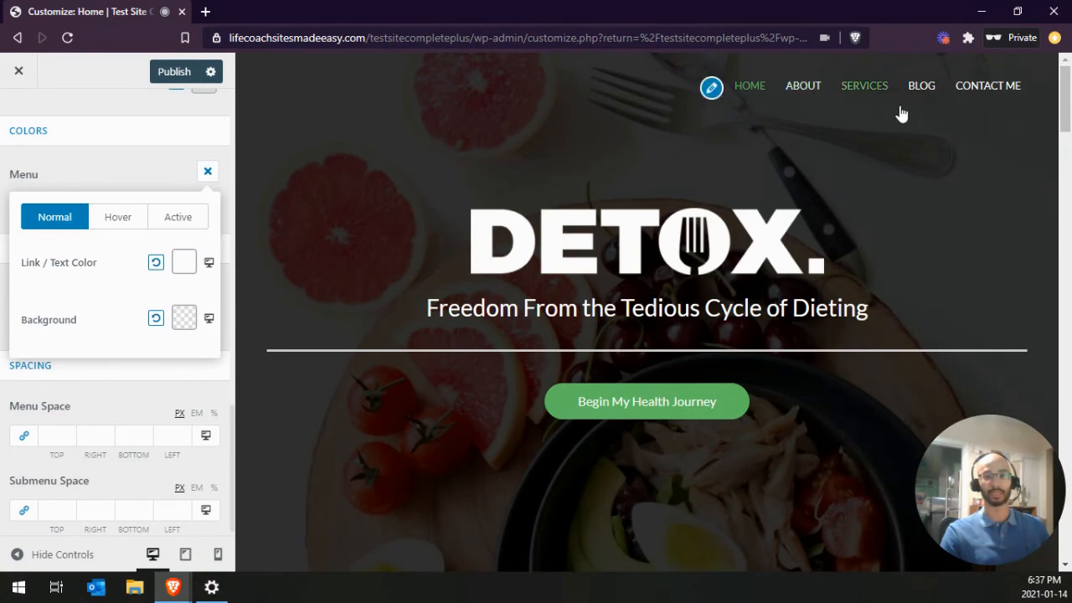
{"action": "left_click", "coordinate": [116, 221]}
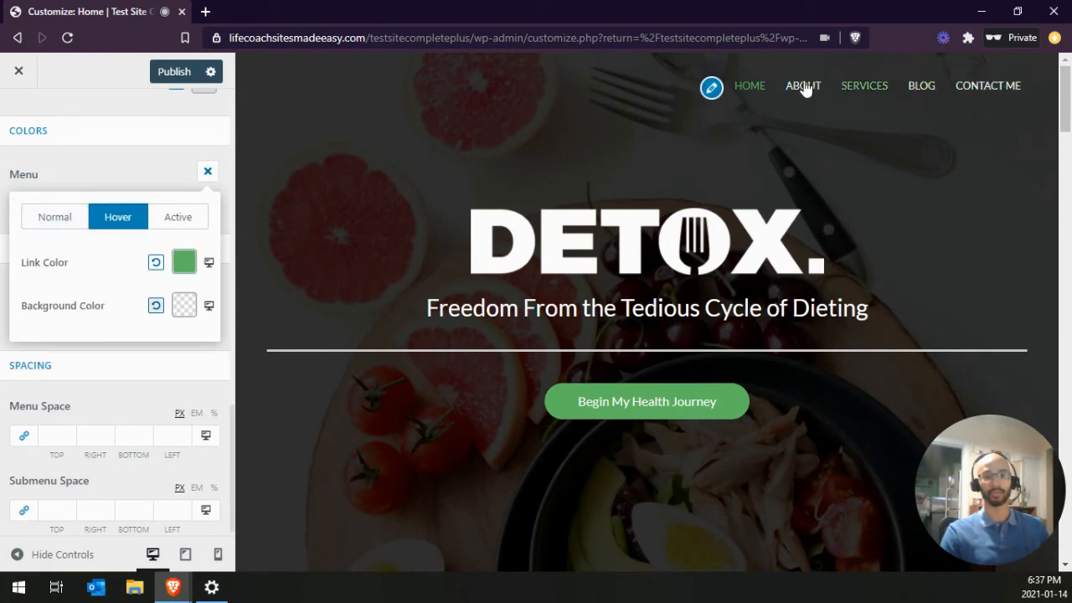
{"action": "left_click", "coordinate": [178, 219]}
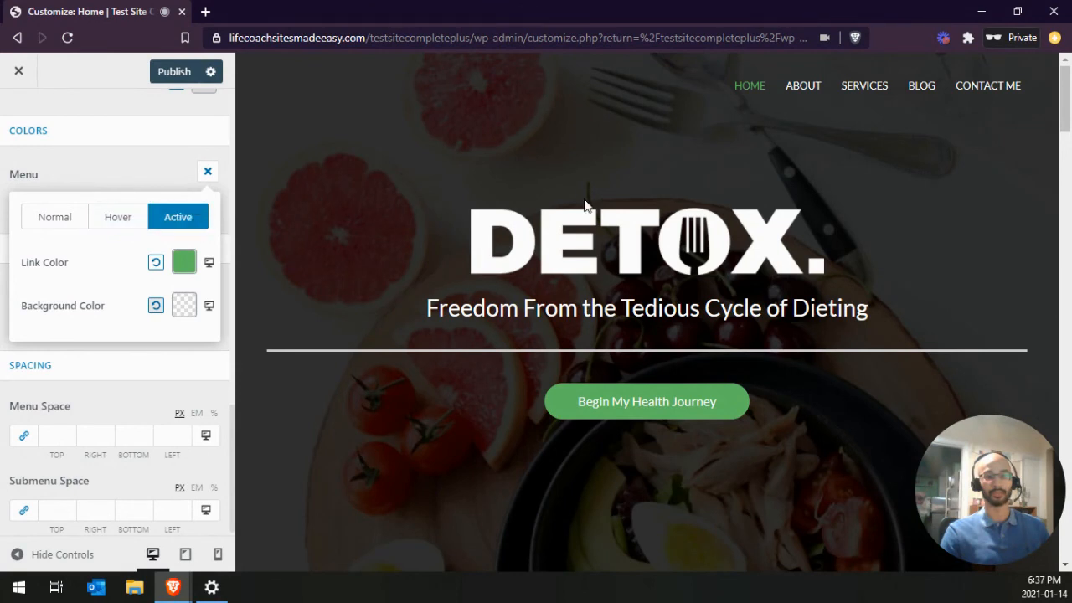
{"action": "mouse_move", "coordinate": [748, 94]}
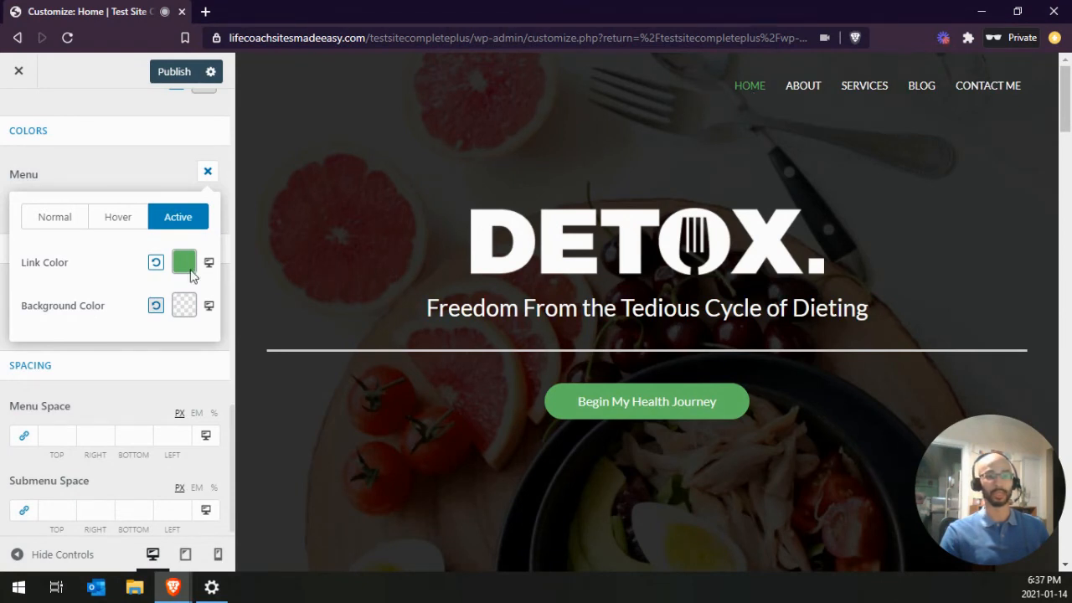
{"action": "left_click", "coordinate": [207, 171]}
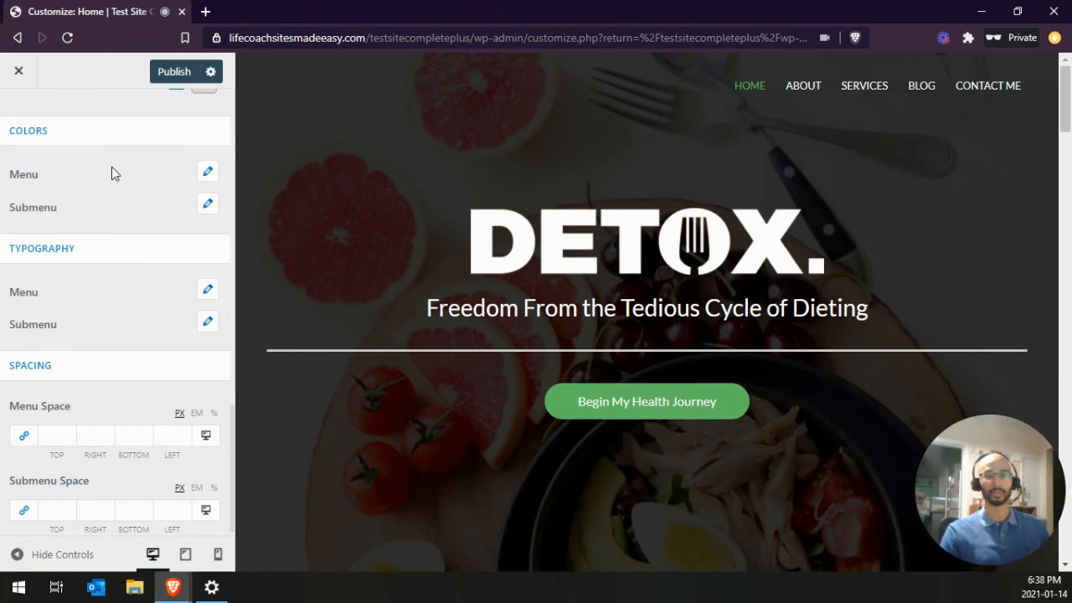
Set the menu's hover background color to a bright purple and close the menu's color settings
{"action": "left_click", "coordinate": [208, 172]}
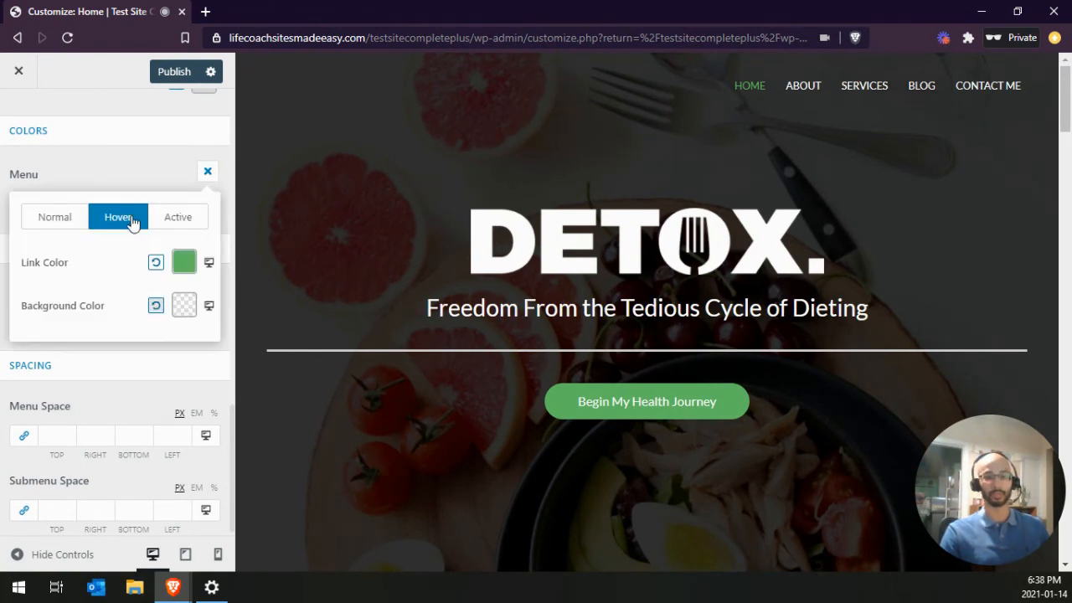
{"action": "left_click", "coordinate": [184, 310]}
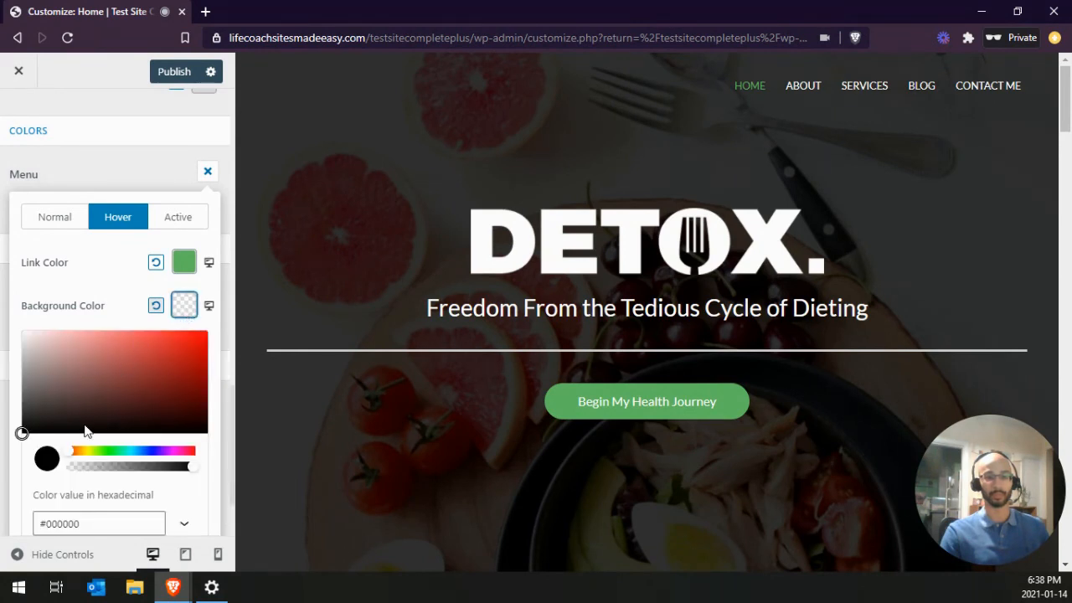
{"action": "left_click_drag", "start_coordinate": [67, 452], "coordinate": [101, 453]}
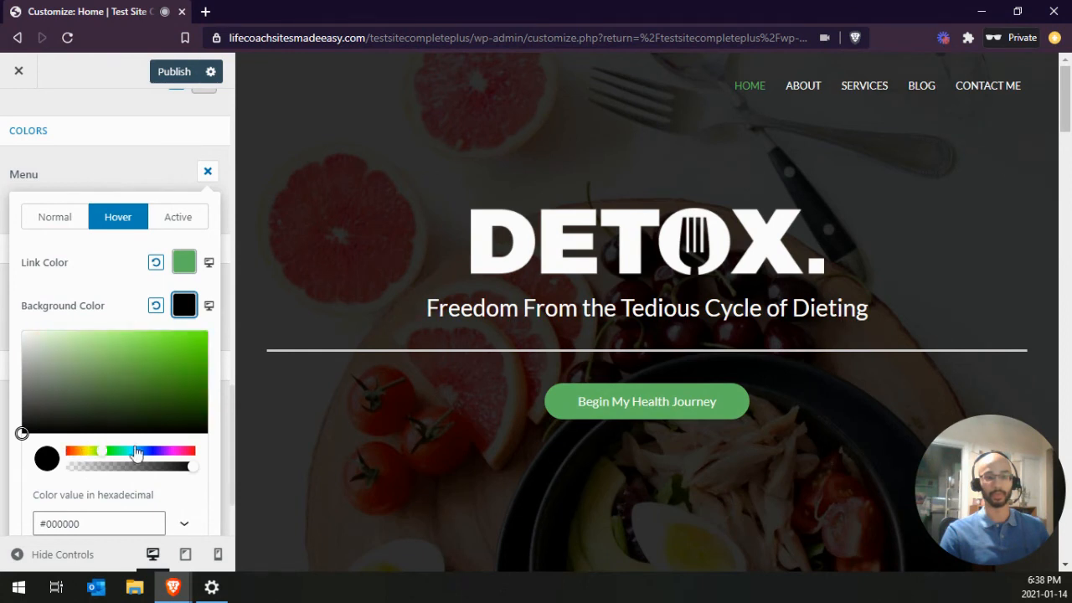
{"action": "left_click", "coordinate": [165, 452]}
{"action": "mouse_move", "coordinate": [167, 400]}
{"action": "left_mouse_down"}
{"action": "mouse_move", "coordinate": [167, 361]}
{"action": "mouse_move", "coordinate": [189, 334]}
{"action": "left_mouse_up"}
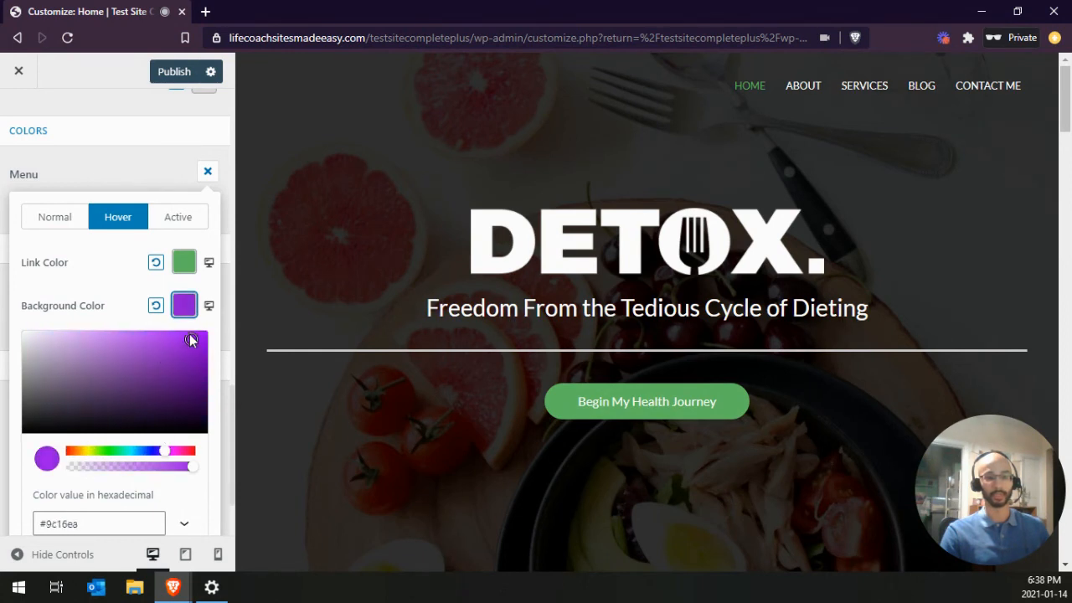
{"action": "left_click", "coordinate": [130, 282]}
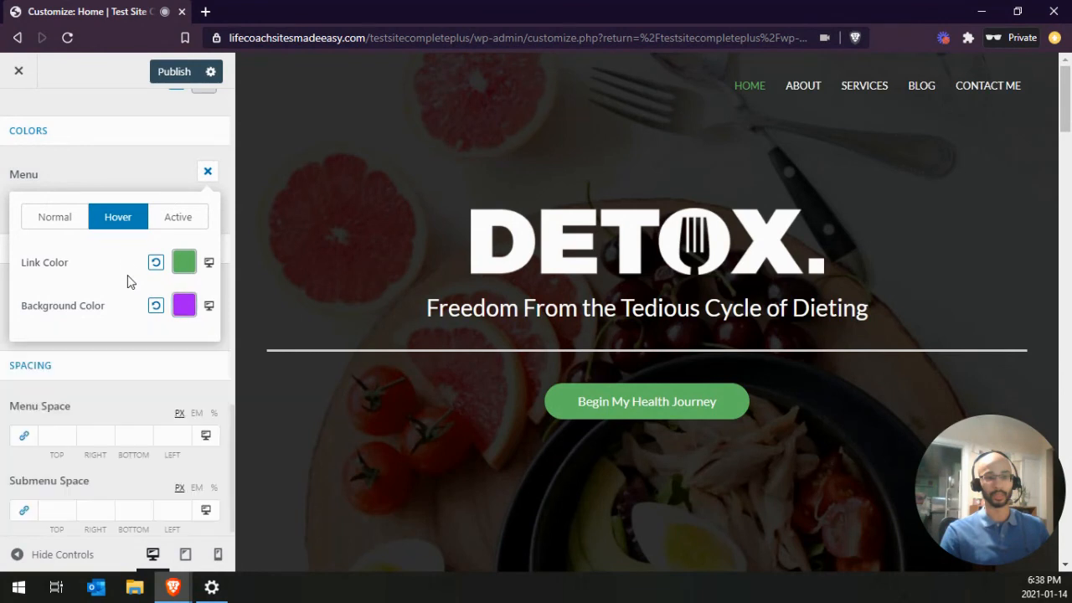
{"action": "left_click", "coordinate": [141, 173]}
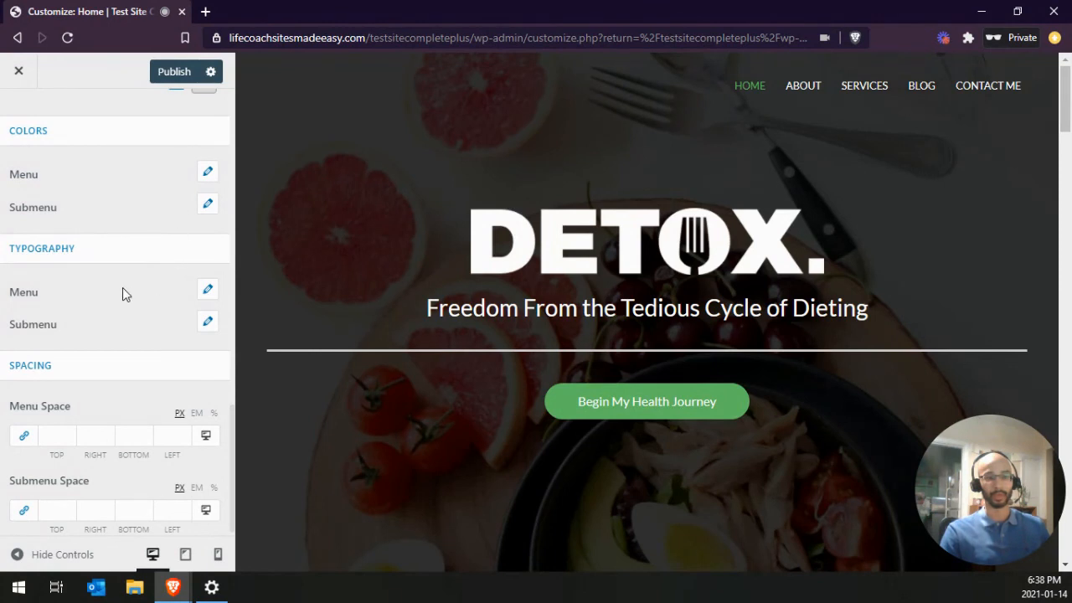
Open the menu's typography settings and look through the available font families
{"action": "left_click", "coordinate": [206, 299]}
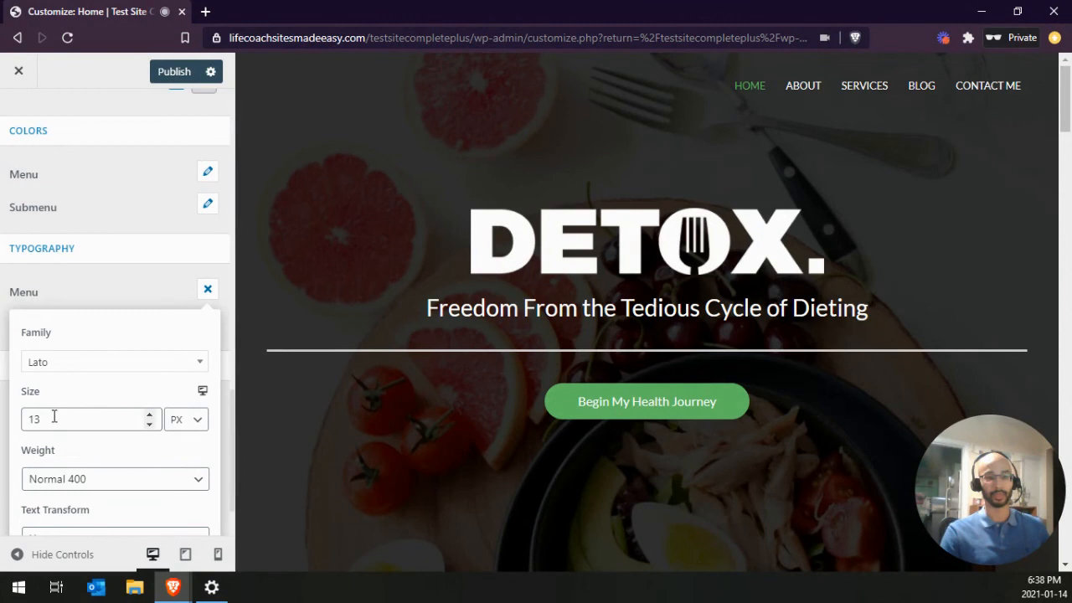
{"action": "scroll", "coordinate": [65, 411], "scroll_direction": "down", "scroll_amount": 1}
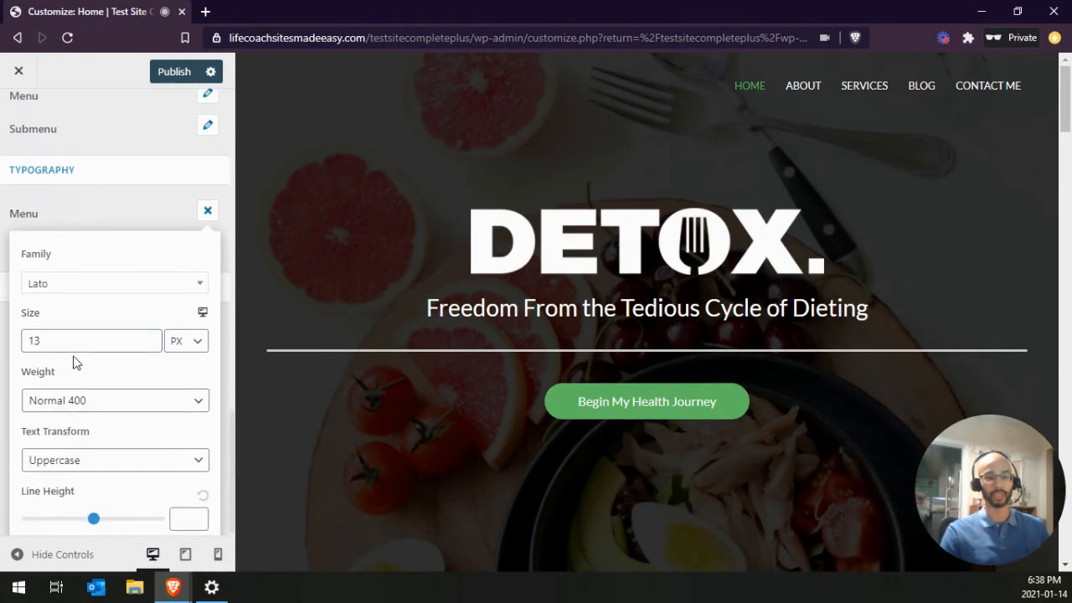
{"action": "left_click", "coordinate": [56, 285]}
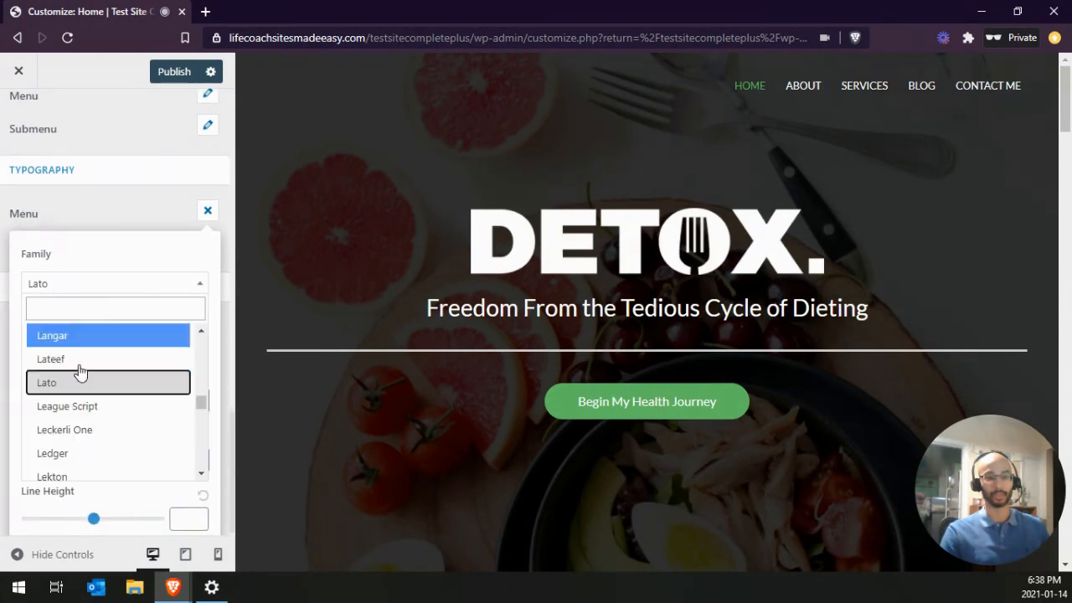
{"action": "left_click", "coordinate": [101, 260]}
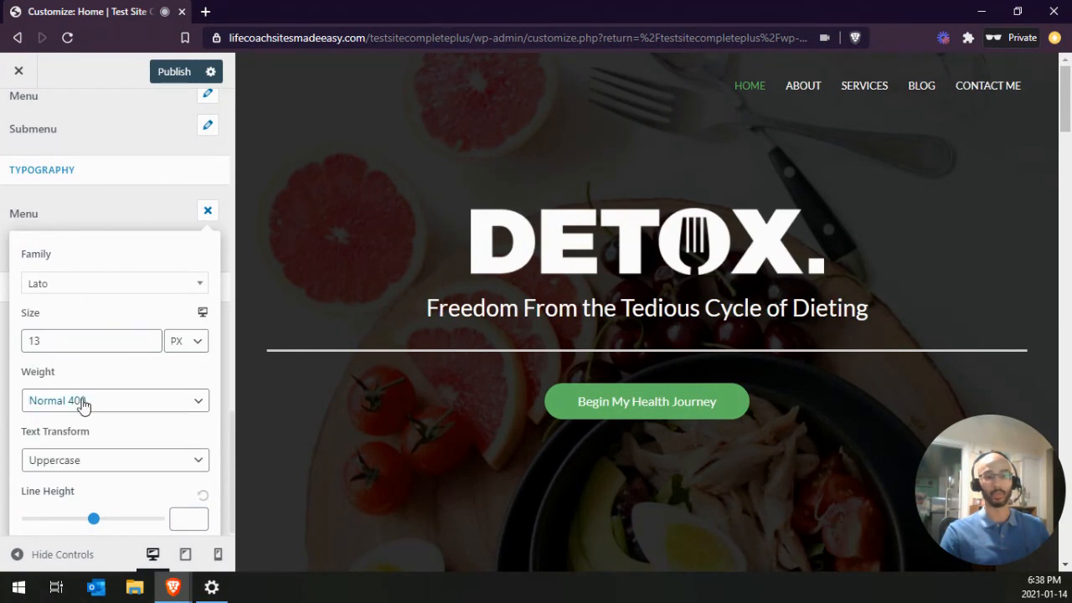
Try None as the menu's text transform and set it back to Uppercase
{"action": "left_click", "coordinate": [101, 466]}
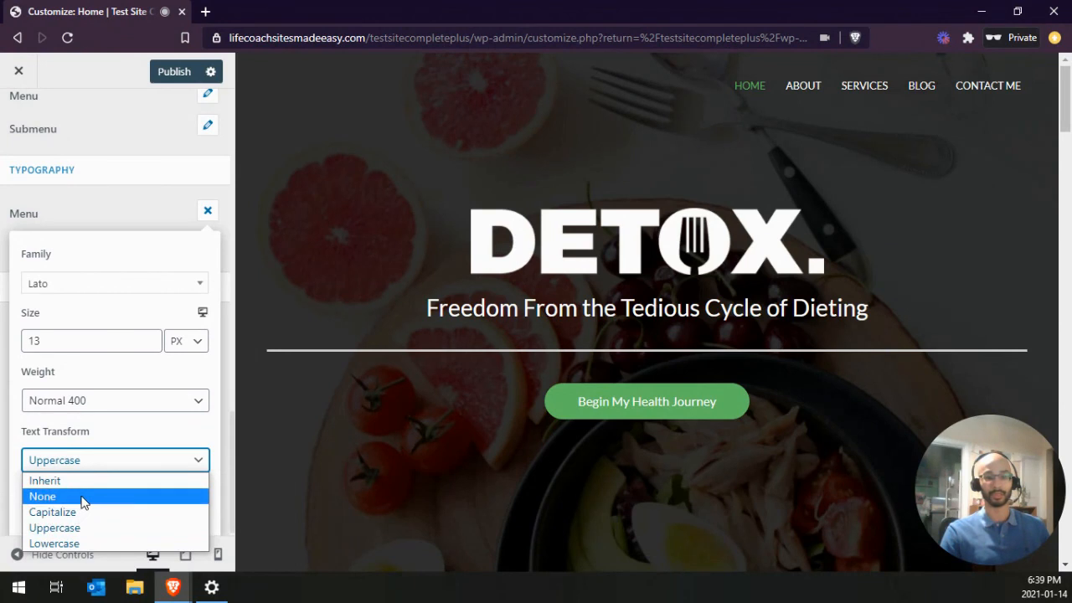
{"action": "left_click", "coordinate": [84, 497]}
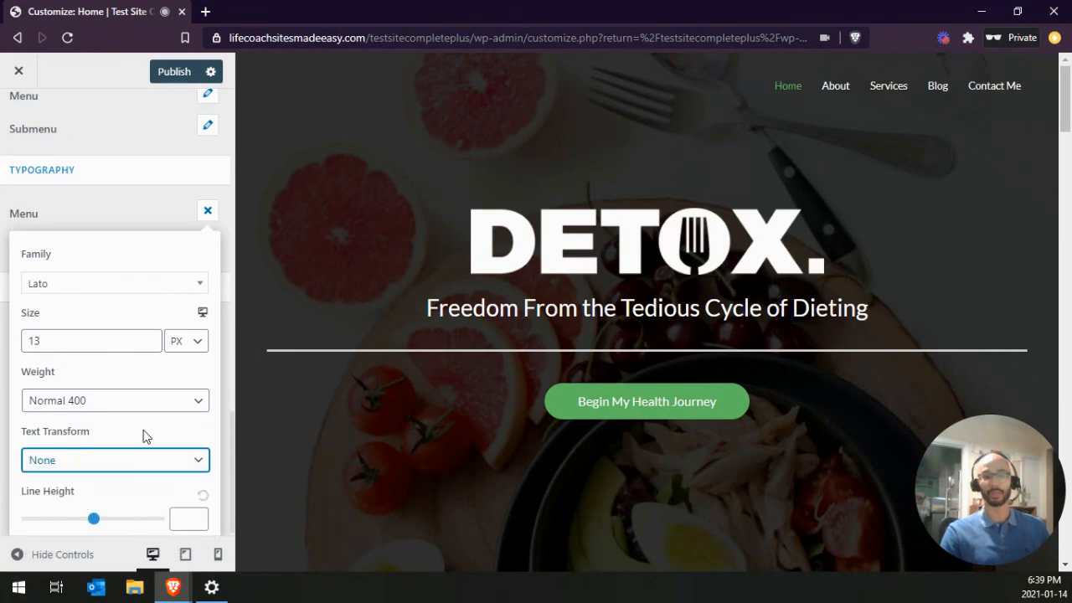
{"action": "left_click", "coordinate": [92, 461]}
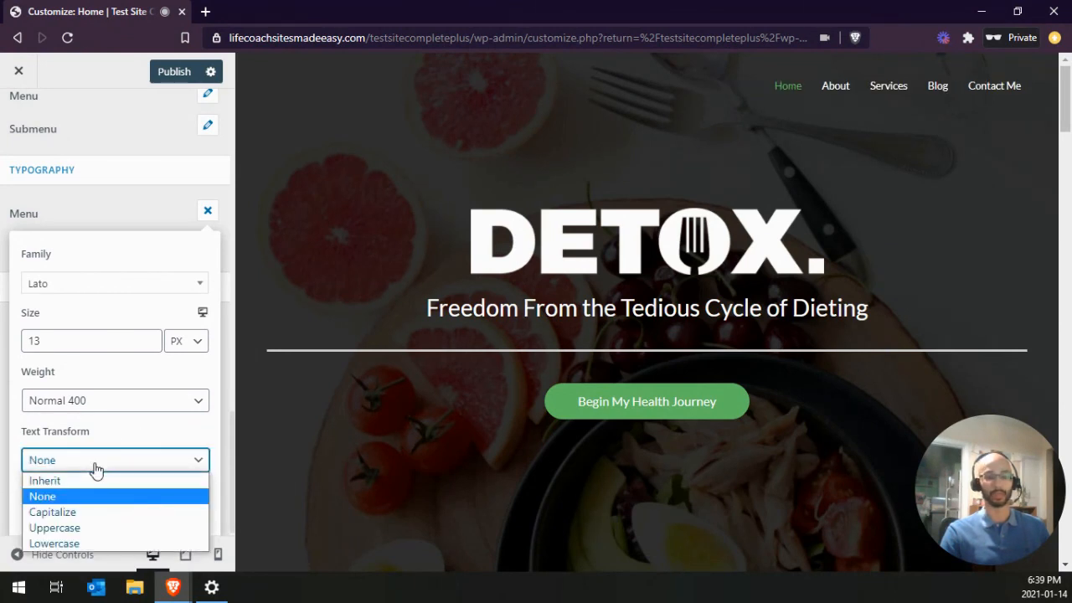
{"action": "left_click", "coordinate": [80, 528]}
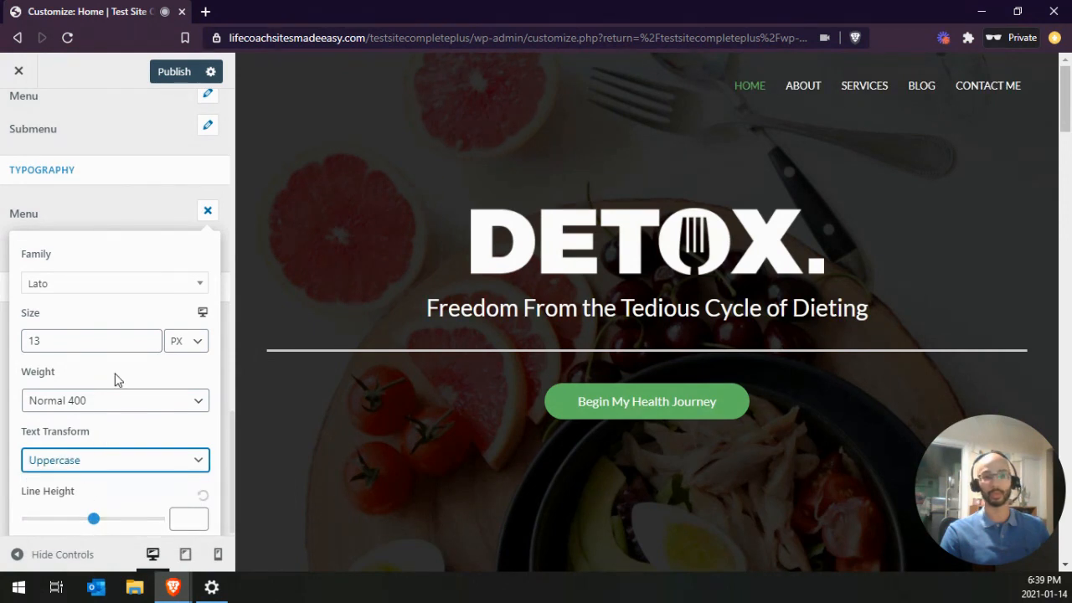
Try a larger font size of 20 px for the menu
{"action": "left_click", "coordinate": [125, 342]}
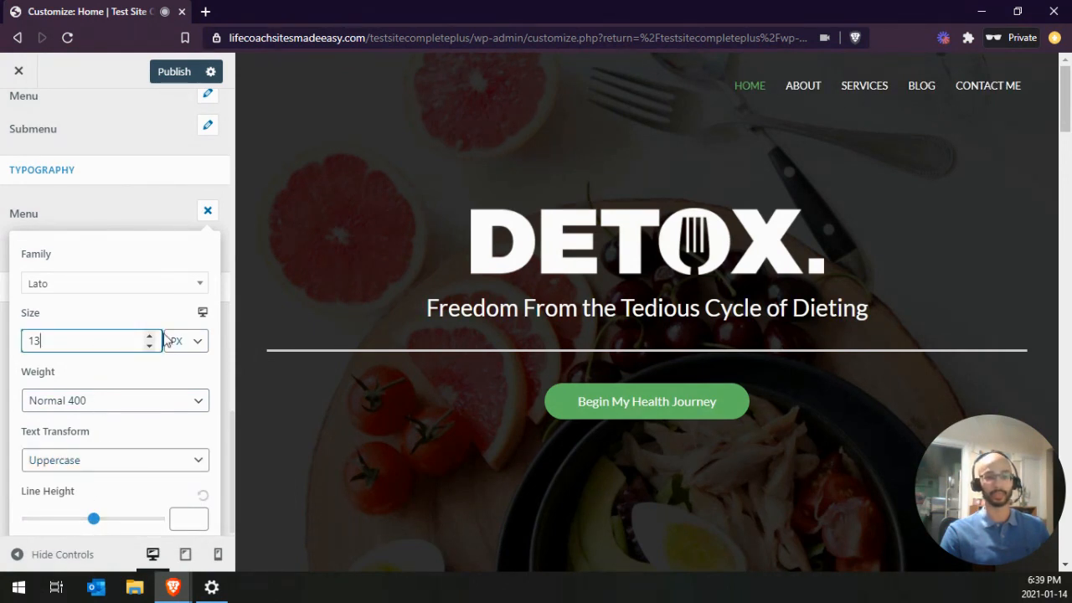
{"action": "left_click", "coordinate": [148, 336]}
{"action": "left_click", "coordinate": [148, 336]}
{"action": "left_click", "coordinate": [149, 336]}
{"action": "left_click", "coordinate": [149, 335]}
{"action": "left_click", "coordinate": [149, 336]}
{"action": "left_click", "coordinate": [149, 336]}
{"action": "left_click", "coordinate": [148, 336]}
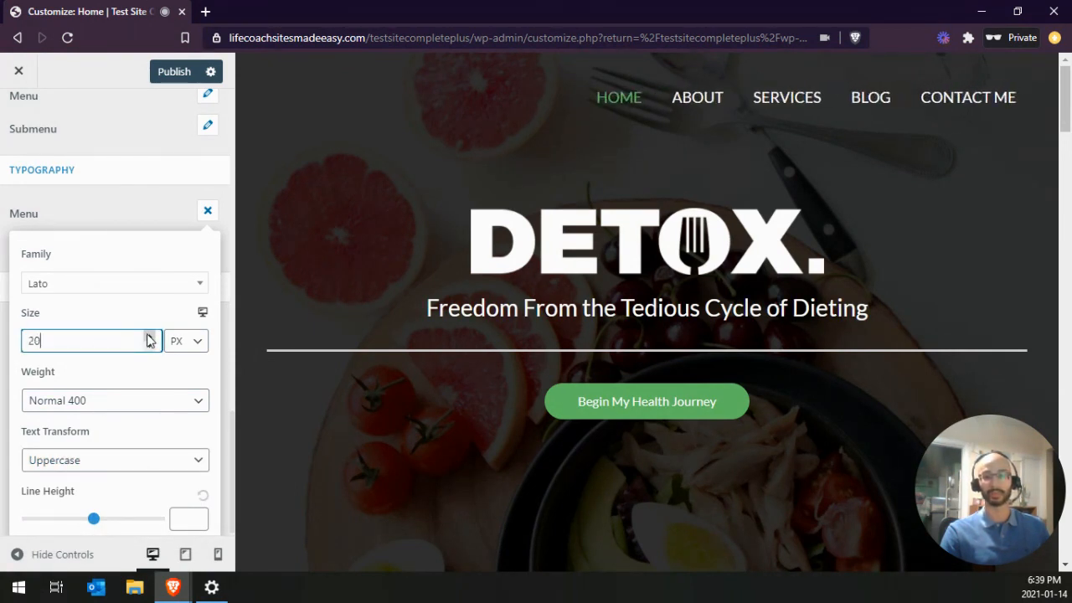
Set the menu's font size back to 13 px and close its typography settings
{"action": "left_click", "coordinate": [149, 346]}
{"action": "left_click", "coordinate": [149, 346]}
{"action": "left_click", "coordinate": [149, 345]}
{"action": "left_click", "coordinate": [149, 346]}
{"action": "left_click", "coordinate": [149, 346]}
{"action": "left_click", "coordinate": [149, 346]}
{"action": "left_click", "coordinate": [149, 346]}
{"action": "left_click", "coordinate": [207, 213]}
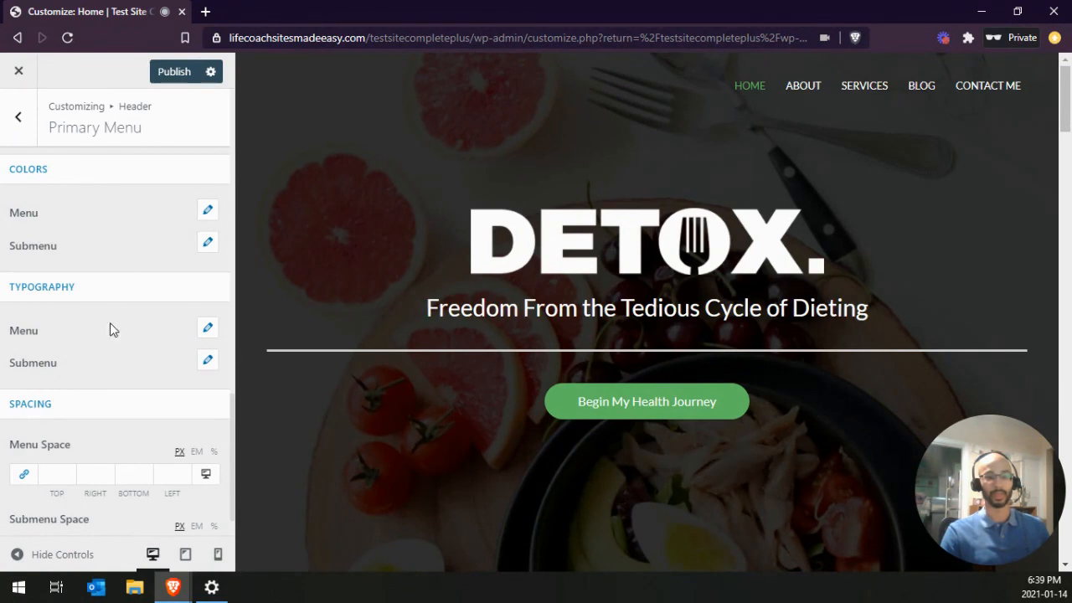
{"action": "scroll", "coordinate": [110, 324], "scroll_direction": "down", "scroll_amount": 1}
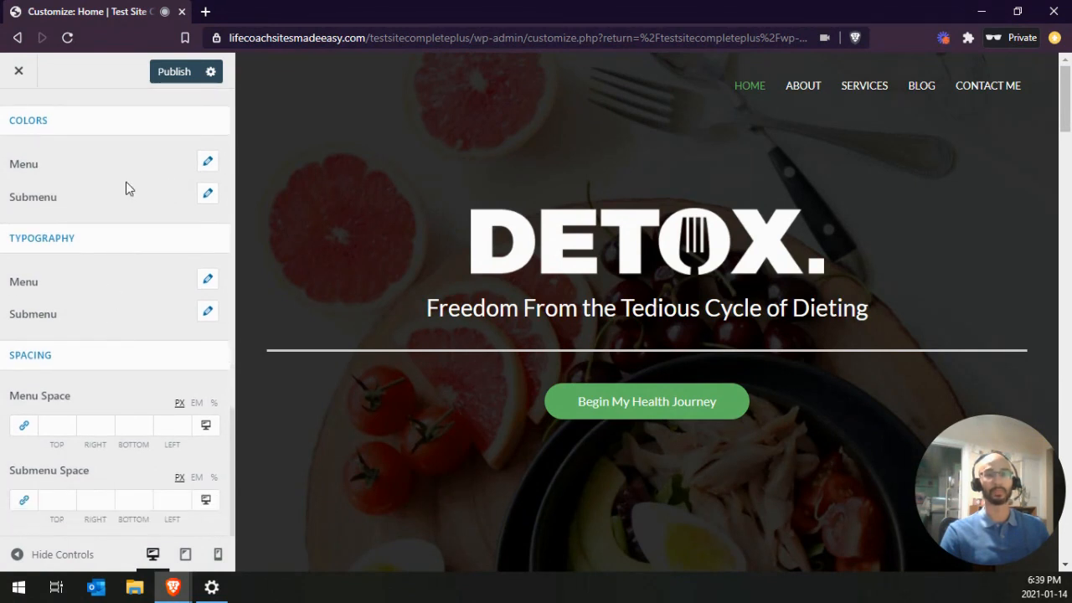